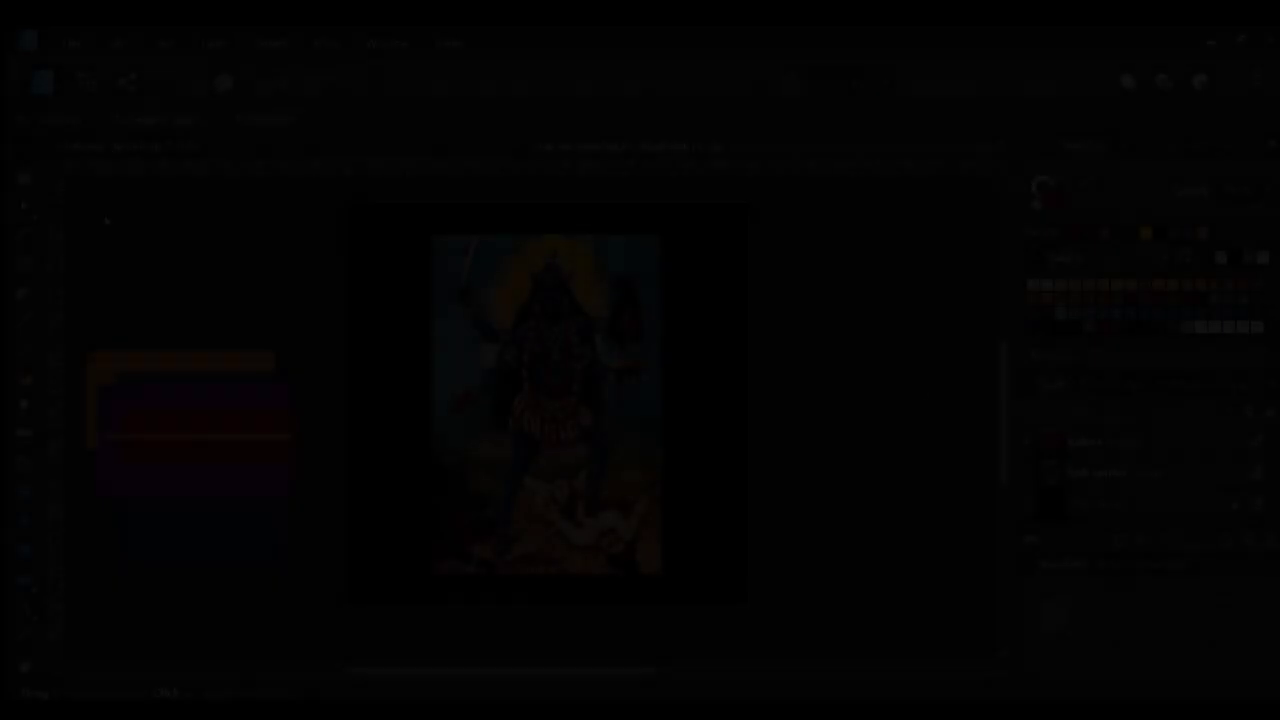
Clip the Kali image into a circle, centre and shrink it, then lock the kali center layer
{"action": "left_click_drag", "start_coordinate": [458, 243], "coordinate": [651, 436]}
{"action": "left_click_drag", "start_coordinate": [1100, 443], "coordinate": [1080, 472]}
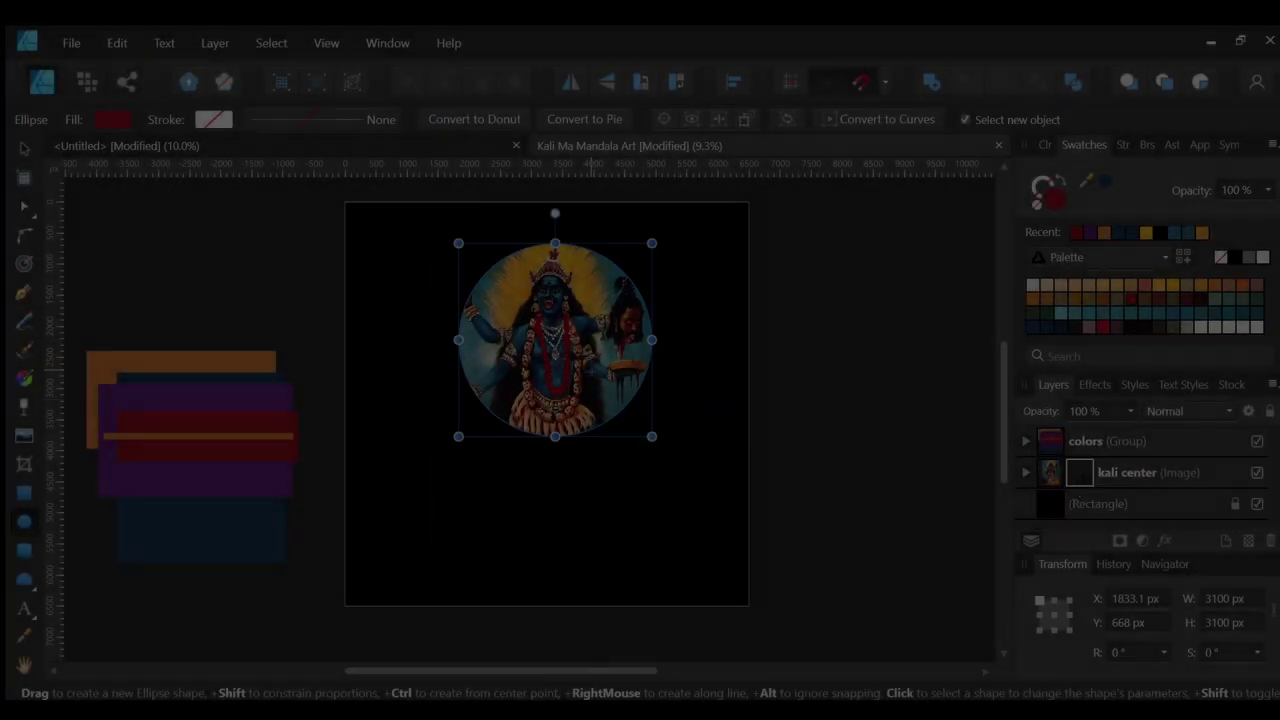
{"action": "key", "text": "v"}
{"action": "left_click_drag", "start_coordinate": [591, 322], "coordinate": [583, 397]}
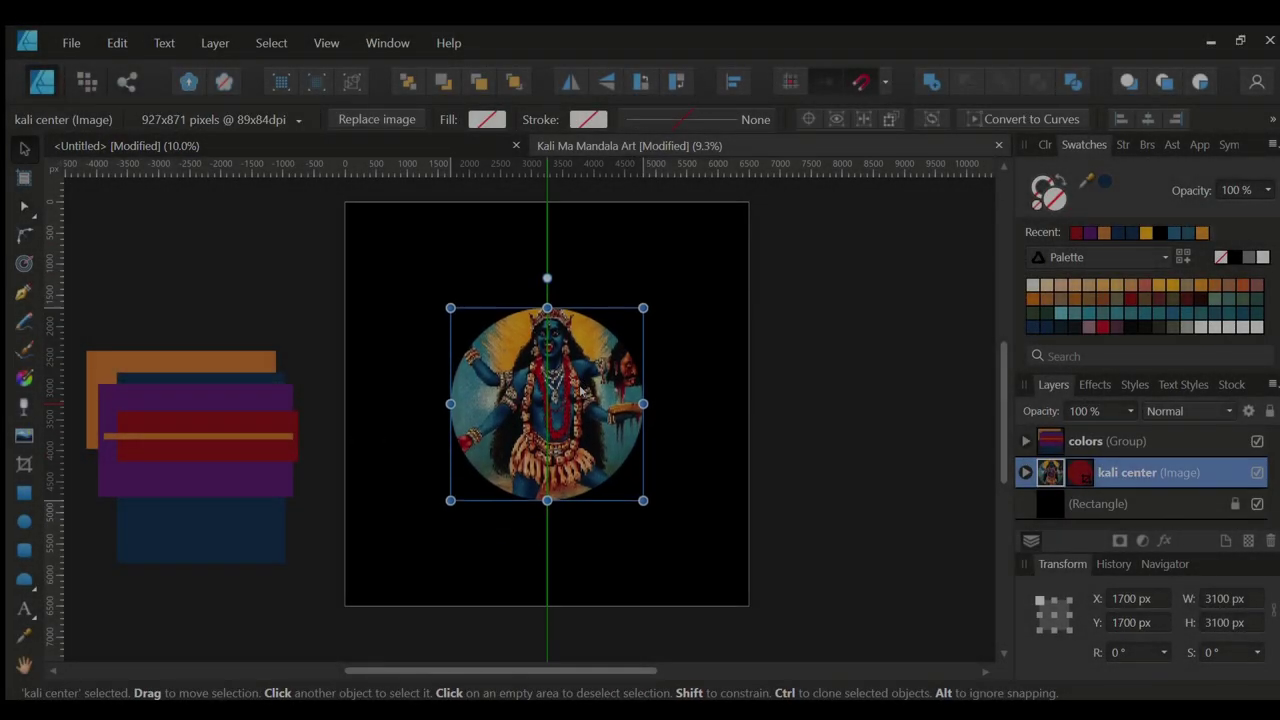
{"action": "left_click_drag", "start_coordinate": [643, 319], "coordinate": [614, 347]}
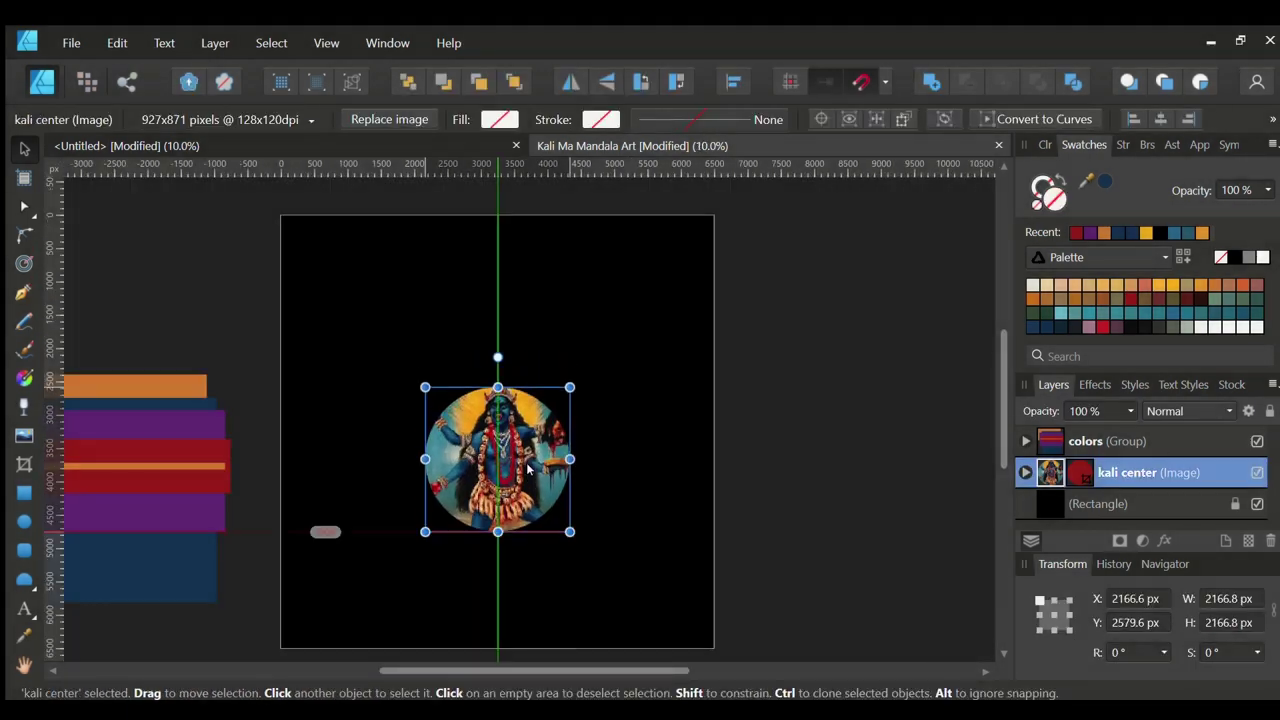
{"action": "left_click", "coordinate": [624, 332]}
{"action": "left_click", "coordinate": [1235, 472]}
Paste the kaleidoscope mandala below kali center, scale it around its centre, and hide kali center
{"action": "left_click", "coordinate": [1098, 503]}
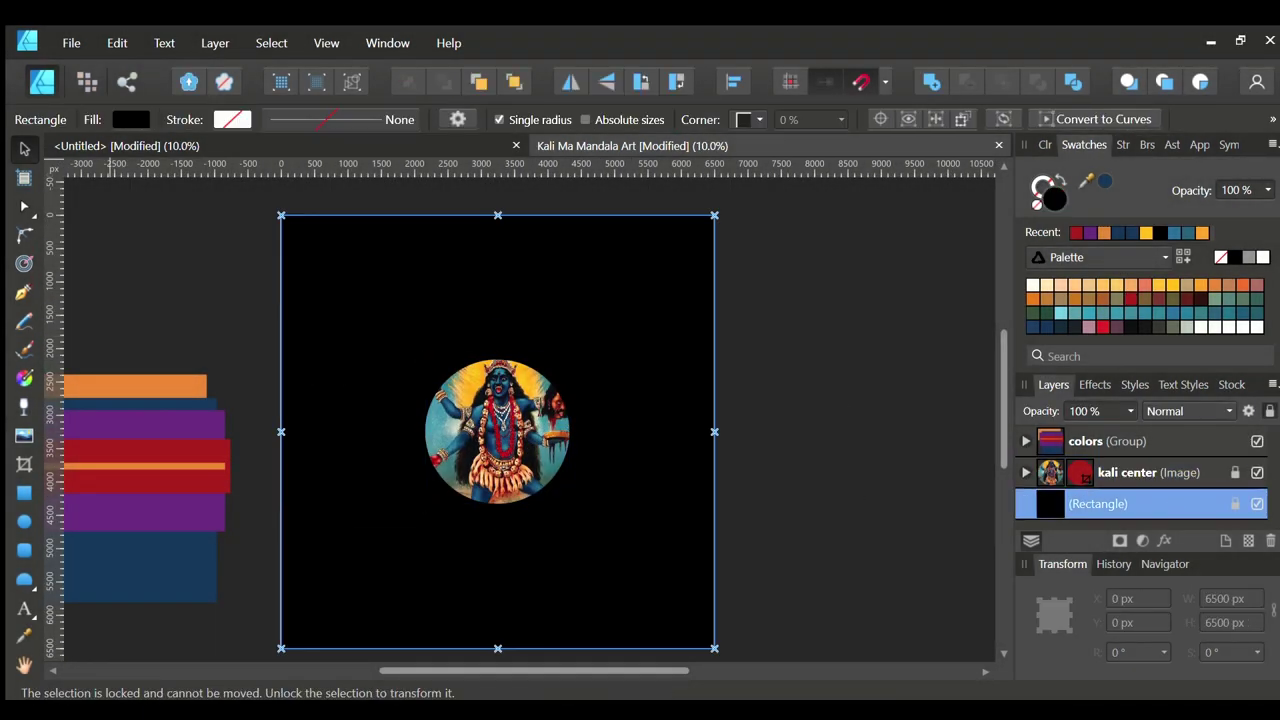
{"action": "key", "text": "ctrl+v"}
{"action": "key", "text": "ctrl+["}
{"action": "key", "text": "ctrl+["}
{"action": "mouse_move", "coordinate": [716, 217]}
{"action": "left_mouse_down"}
{"action": "mouse_move", "coordinate": [620, 328]}
{"action": "mouse_move", "coordinate": [676, 257]}
{"action": "left_mouse_up"}
{"action": "left_click", "coordinate": [1148, 443]}
{"action": "left_click", "coordinate": [1150, 472]}
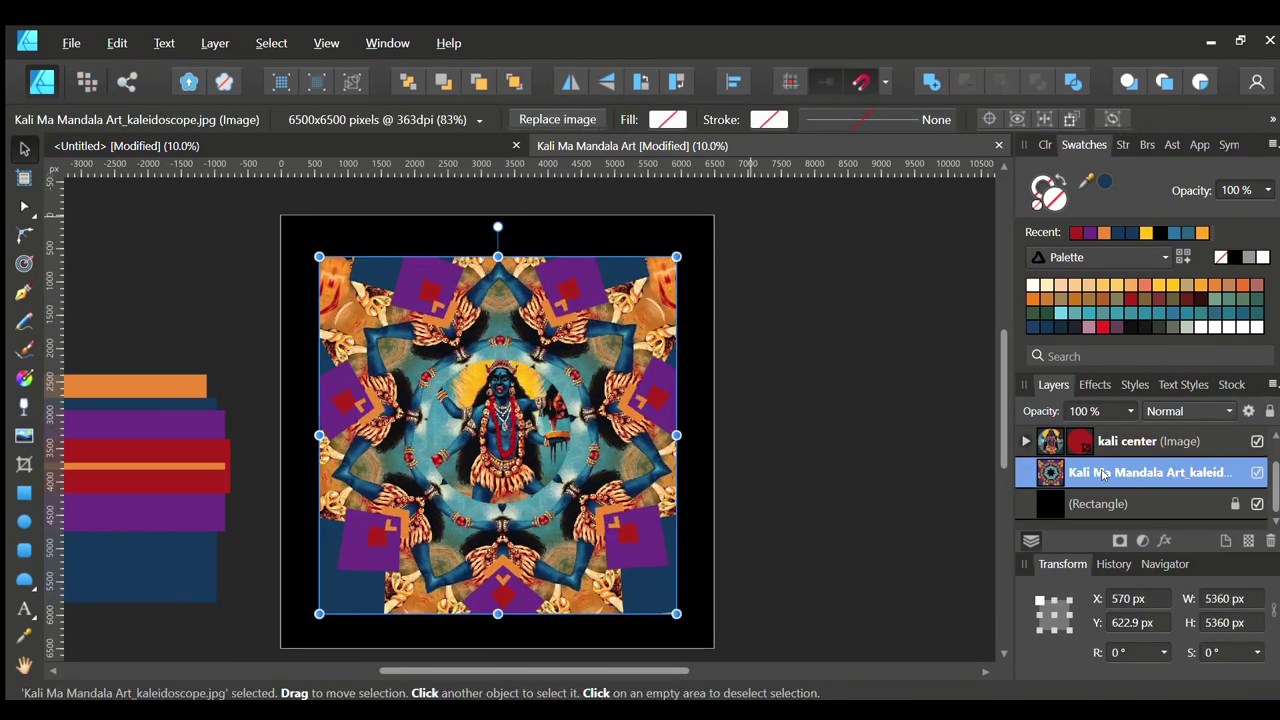
Draw a centred circle with a red outline and no fill, and clip the kaleidoscope inside it
{"action": "left_click", "coordinate": [1257, 441]}
{"action": "key", "text": "e"}
{"action": "mouse_move", "coordinate": [513, 441]}
{"action": "left_mouse_down"}
{"action": "mouse_move", "coordinate": [497, 445]}
{"action": "mouse_move", "coordinate": [597, 539]}
{"action": "left_mouse_up"}
{"action": "left_click", "coordinate": [1058, 182]}
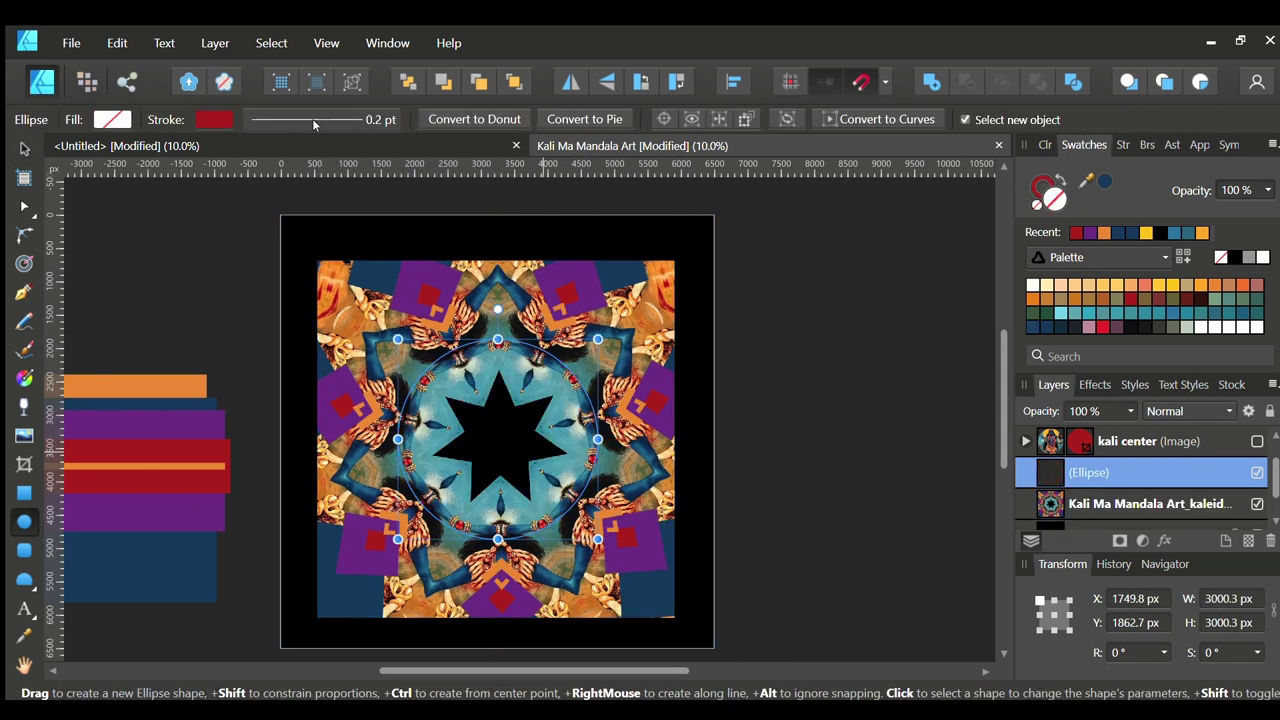
{"action": "left_click_drag", "start_coordinate": [1058, 505], "coordinate": [1060, 475]}
{"action": "left_click_drag", "start_coordinate": [597, 439], "coordinate": [601, 442]}
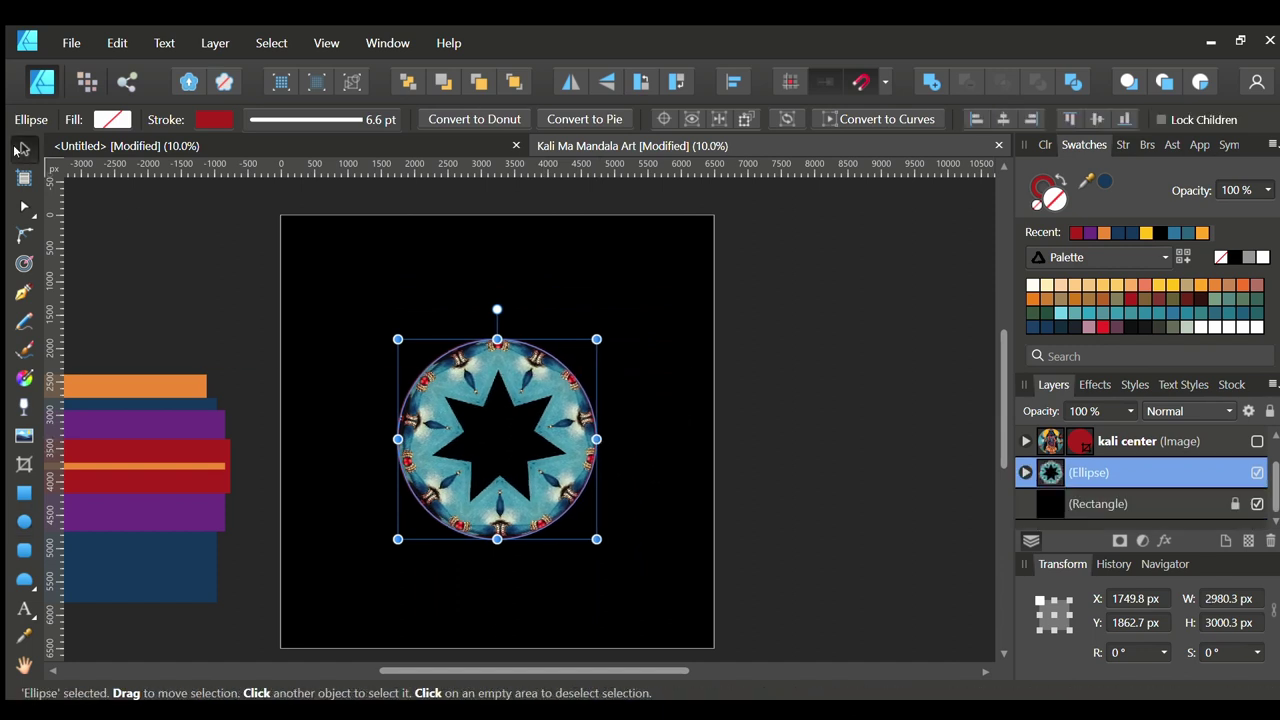
Show the kali center layer again and resize the Kali image to 2596.8 px to fit the circle
{"action": "left_click", "coordinate": [1257, 441]}
{"action": "left_click", "coordinate": [530, 457]}
{"action": "mouse_move", "coordinate": [571, 360]}
{"action": "left_mouse_down"}
{"action": "mouse_move", "coordinate": [550, 380]}
{"action": "mouse_move", "coordinate": [630, 322]}
{"action": "left_mouse_up"}
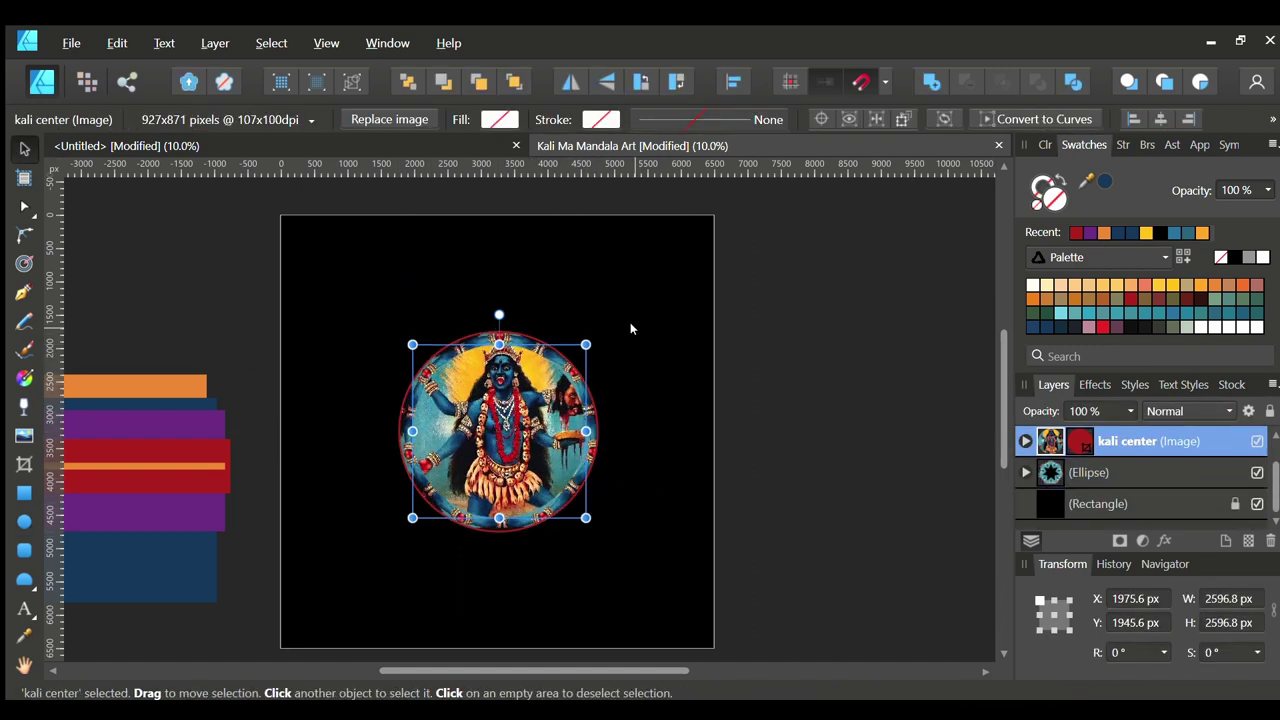
{"action": "left_click", "coordinate": [336, 289]}
{"action": "key", "text": "ctrl+a"}
{"action": "key", "text": "ctrl+d"}
{"action": "scroll", "coordinate": [512, 672], "scroll_direction": "up", "scroll_amount": 1}
{"action": "left_click_drag", "start_coordinate": [512, 672], "coordinate": [501, 672]}
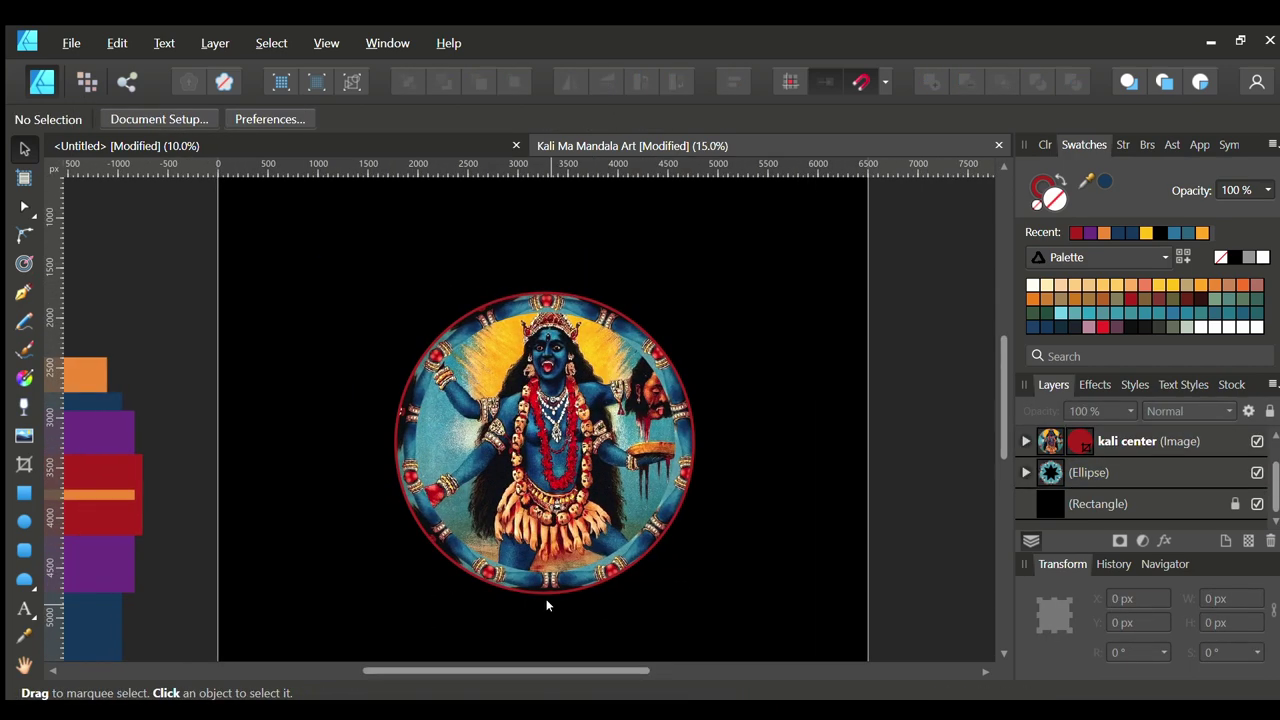
Draw a larger circle around the centre with a purple outline
{"action": "key", "text": "e"}
{"action": "left_click_drag", "start_coordinate": [856, 591], "coordinate": [778, 675]}
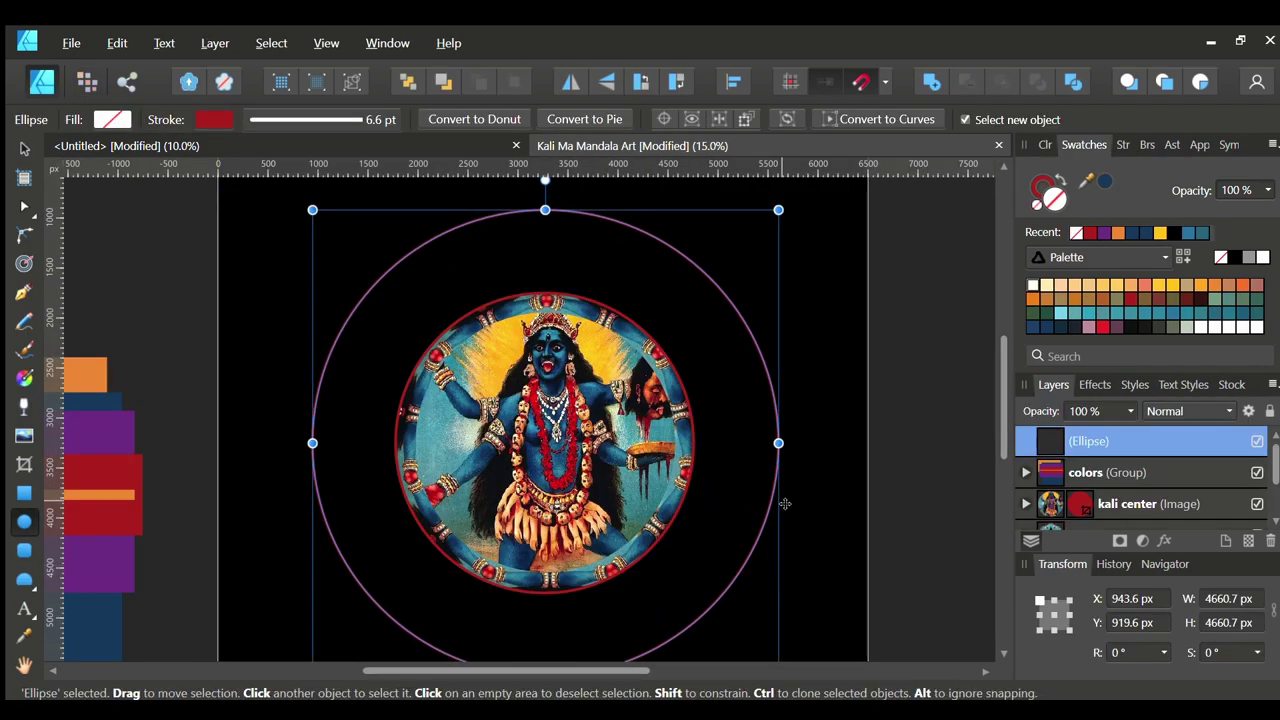
{"action": "key", "text": "v"}
{"action": "left_click", "coordinate": [1101, 229]}
{"action": "key", "text": "ctrl+d"}
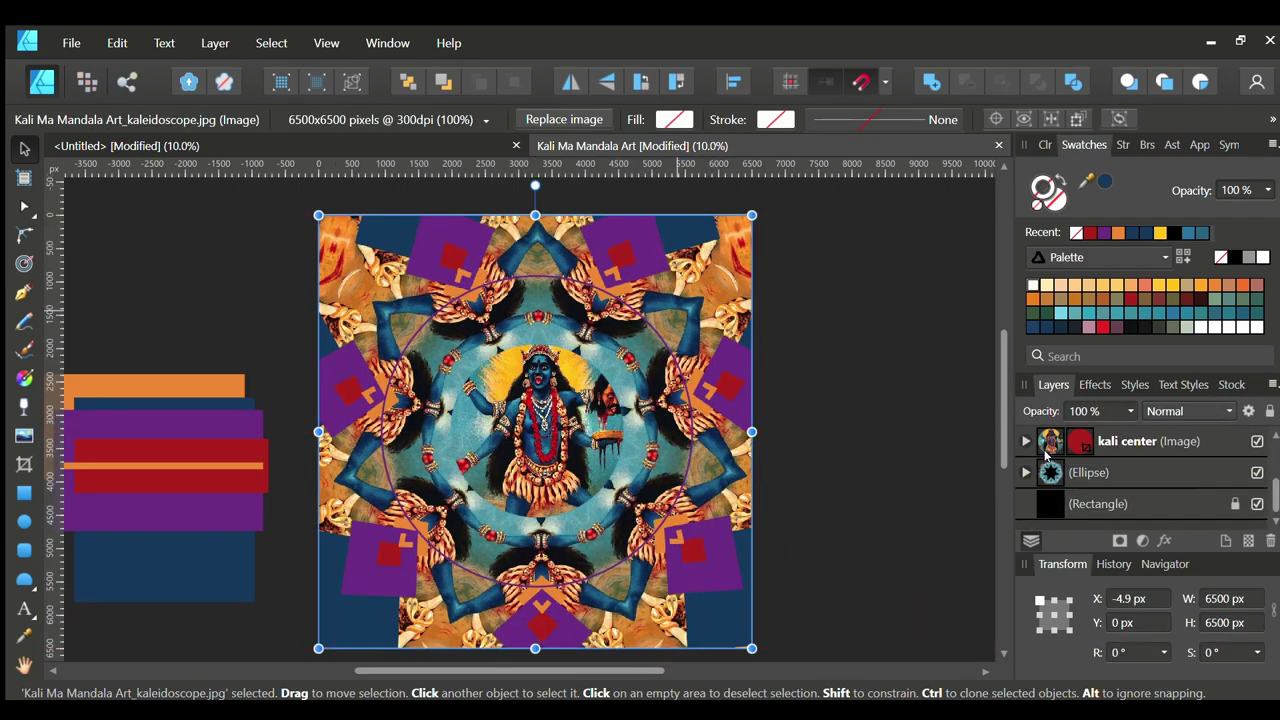
Enlarge a kaleidoscope copy, clip it into the large circle, thicken the stroke to 43 pt, and shrink it slightly
{"action": "left_click_drag", "start_coordinate": [752, 215], "coordinate": [836, 130]}
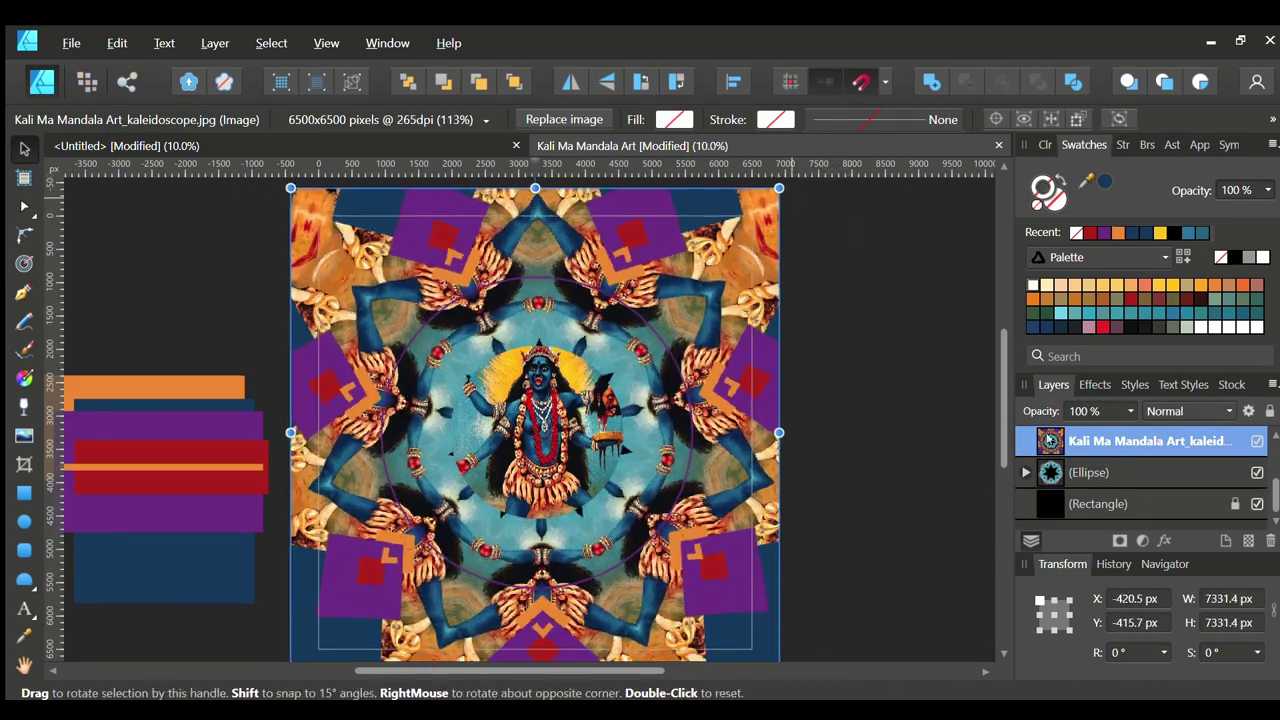
{"action": "key", "text": "ctrl+["}
{"action": "left_click_drag", "start_coordinate": [1088, 441], "coordinate": [1052, 475]}
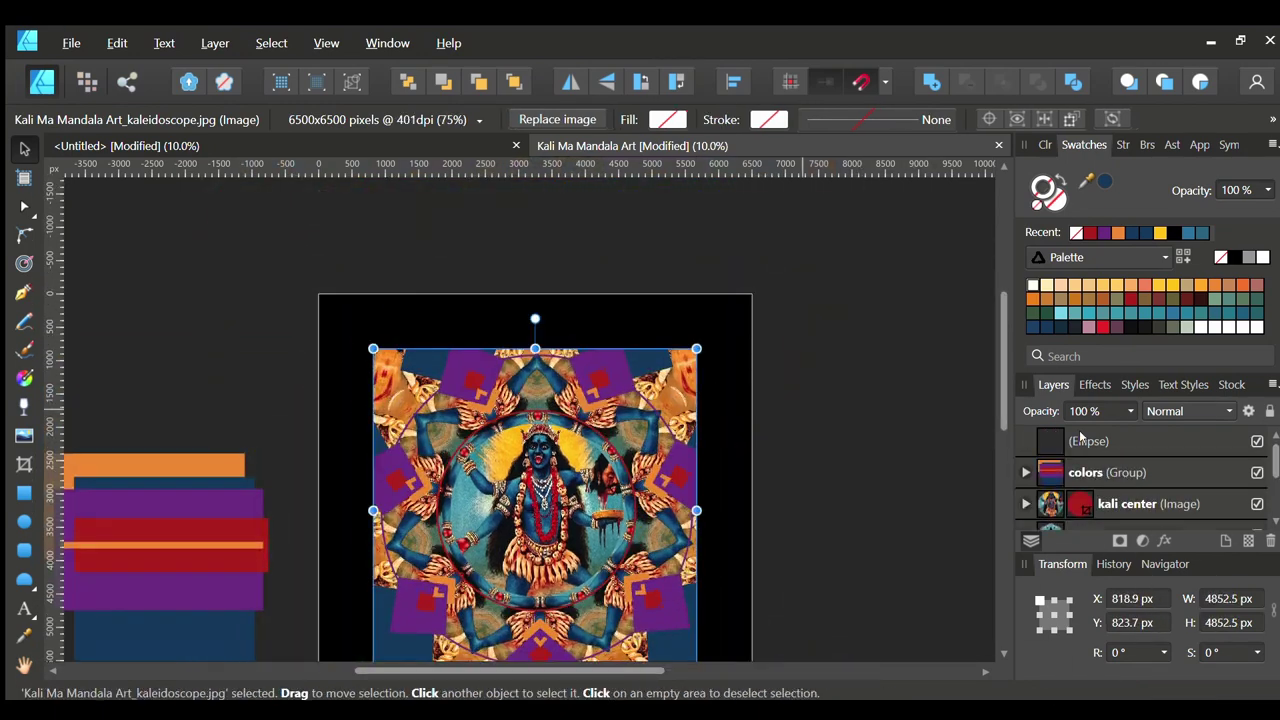
{"action": "key", "text": "m"}
{"action": "left_click_drag", "start_coordinate": [290, 119], "coordinate": [308, 144]}
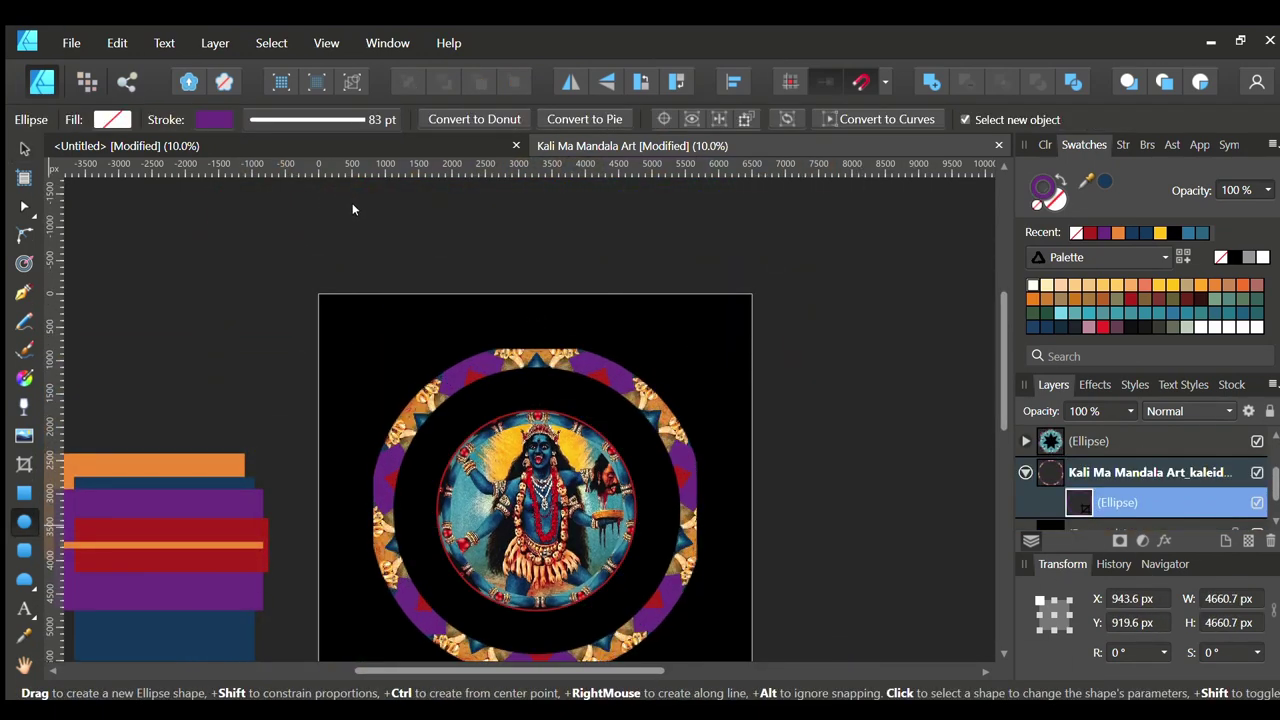
{"action": "left_click_drag", "start_coordinate": [692, 355], "coordinate": [680, 367]}
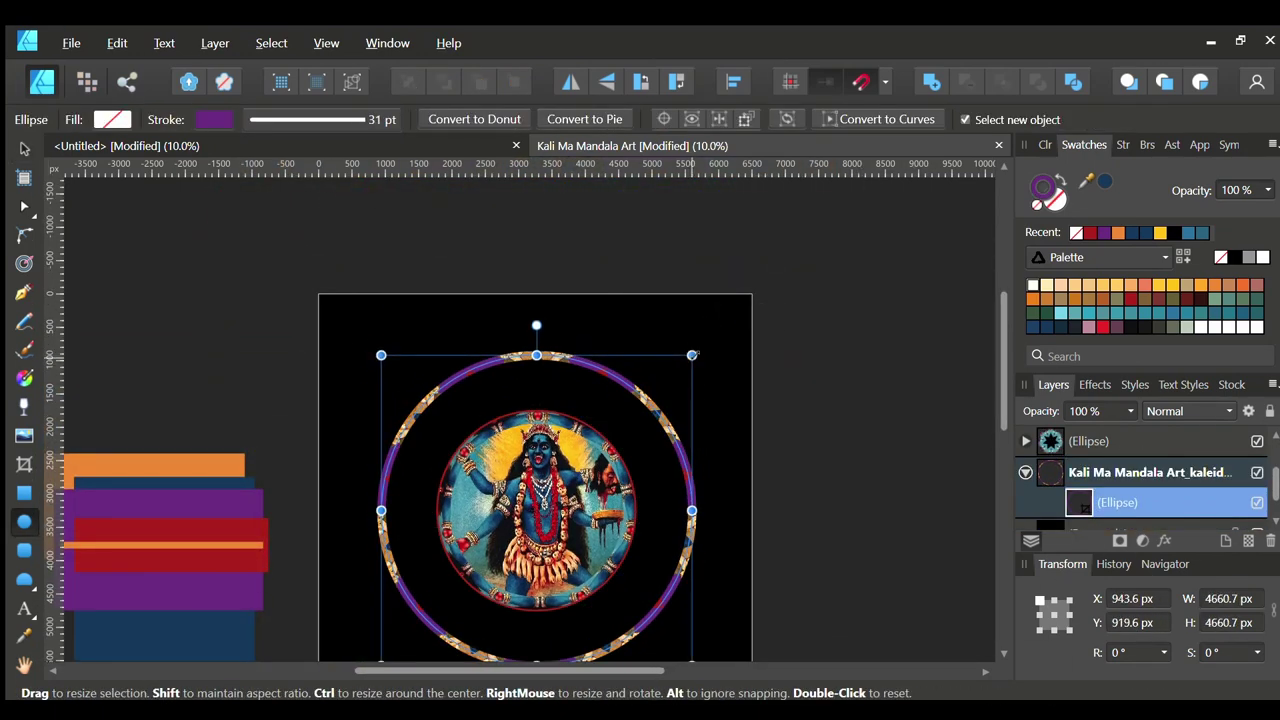
{"action": "scroll", "coordinate": [335, 192], "scroll_direction": "up", "scroll_amount": 3}
{"action": "left_click", "coordinate": [1025, 472]}
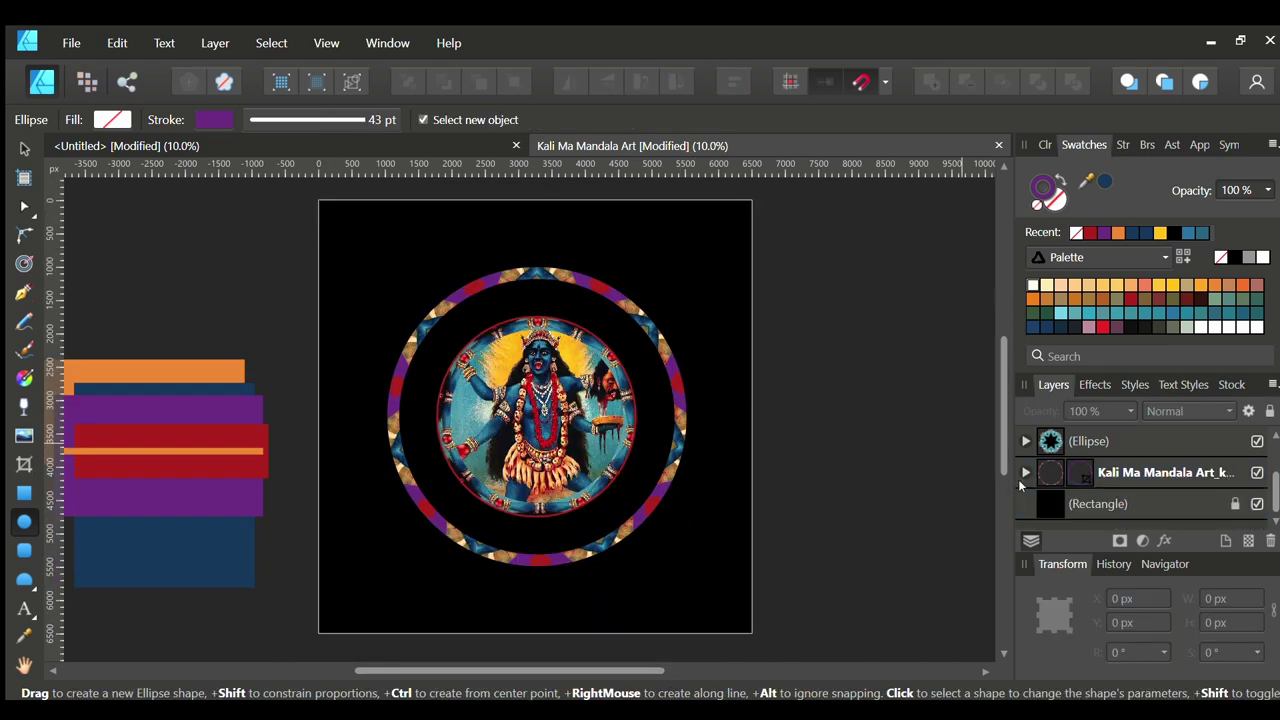
{"action": "left_click", "coordinate": [1197, 503]}
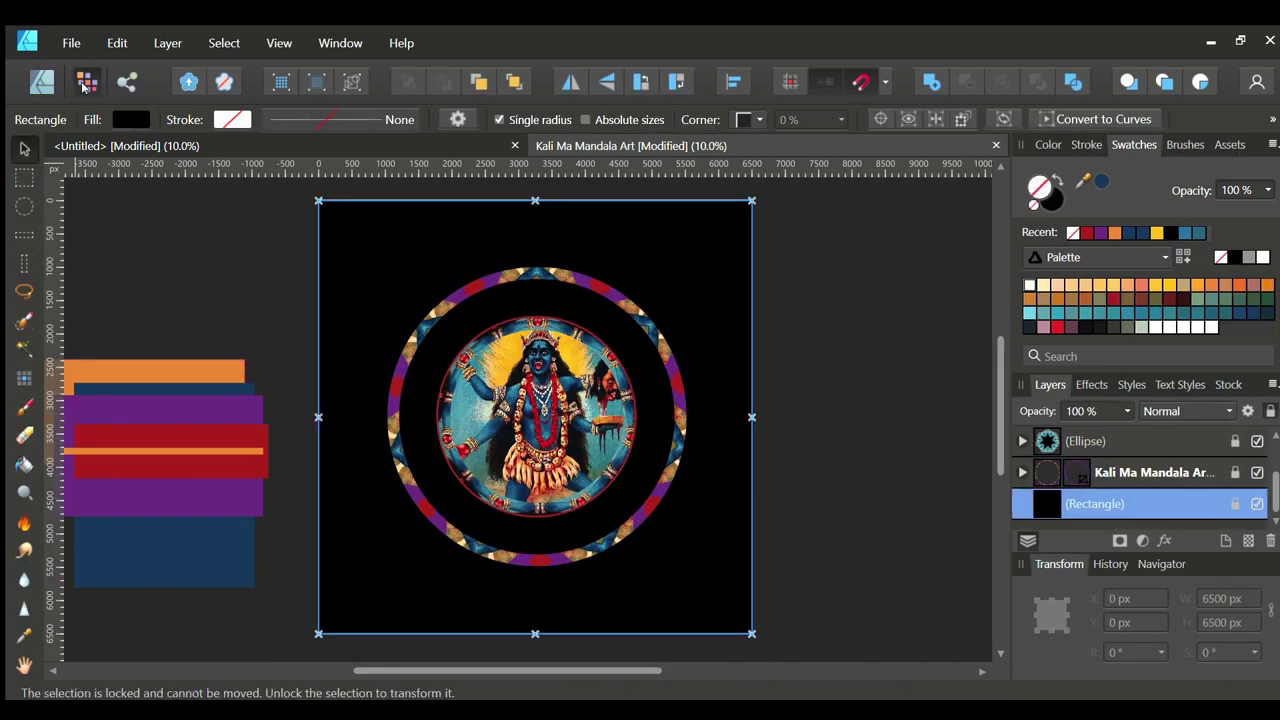
In Pixel Persona, turn on mirrored painting symmetry with a count of 7
{"action": "left_click", "coordinate": [86, 81]}
{"action": "left_click", "coordinate": [964, 119]}
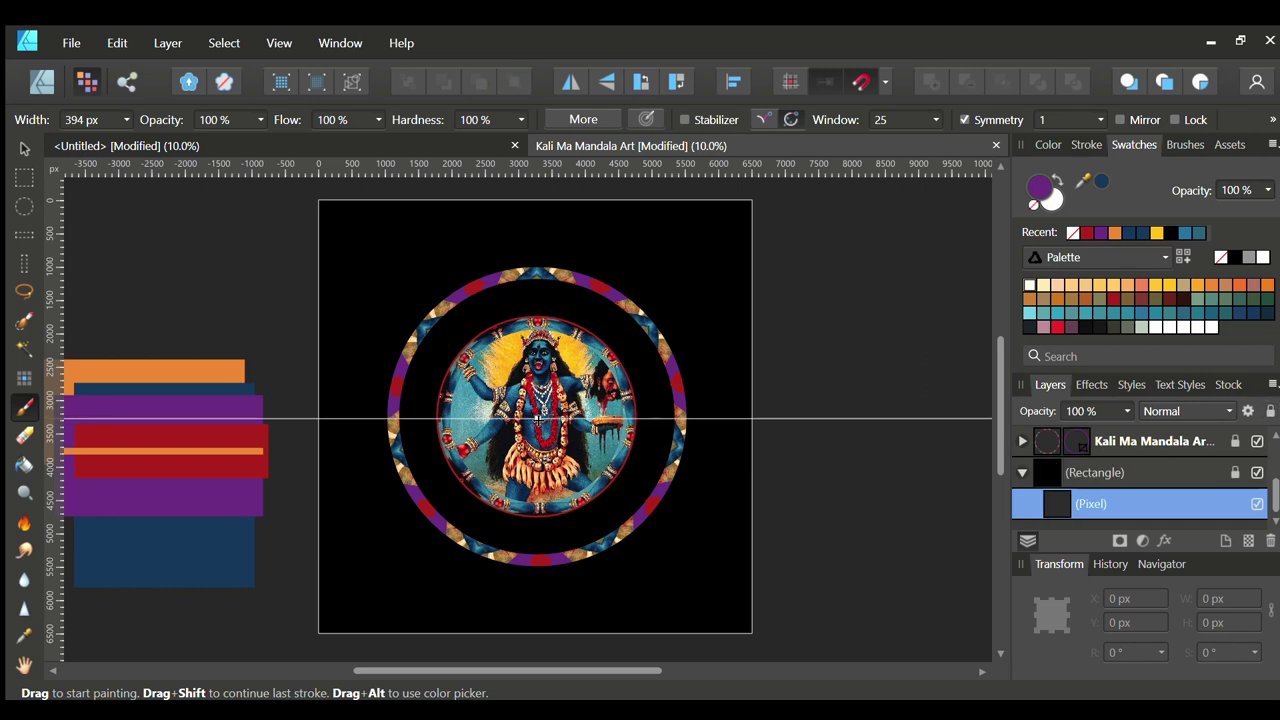
{"action": "left_click", "coordinate": [1120, 119]}
{"action": "scroll", "coordinate": [1060, 119], "scroll_direction": "up", "scroll_amount": 4}
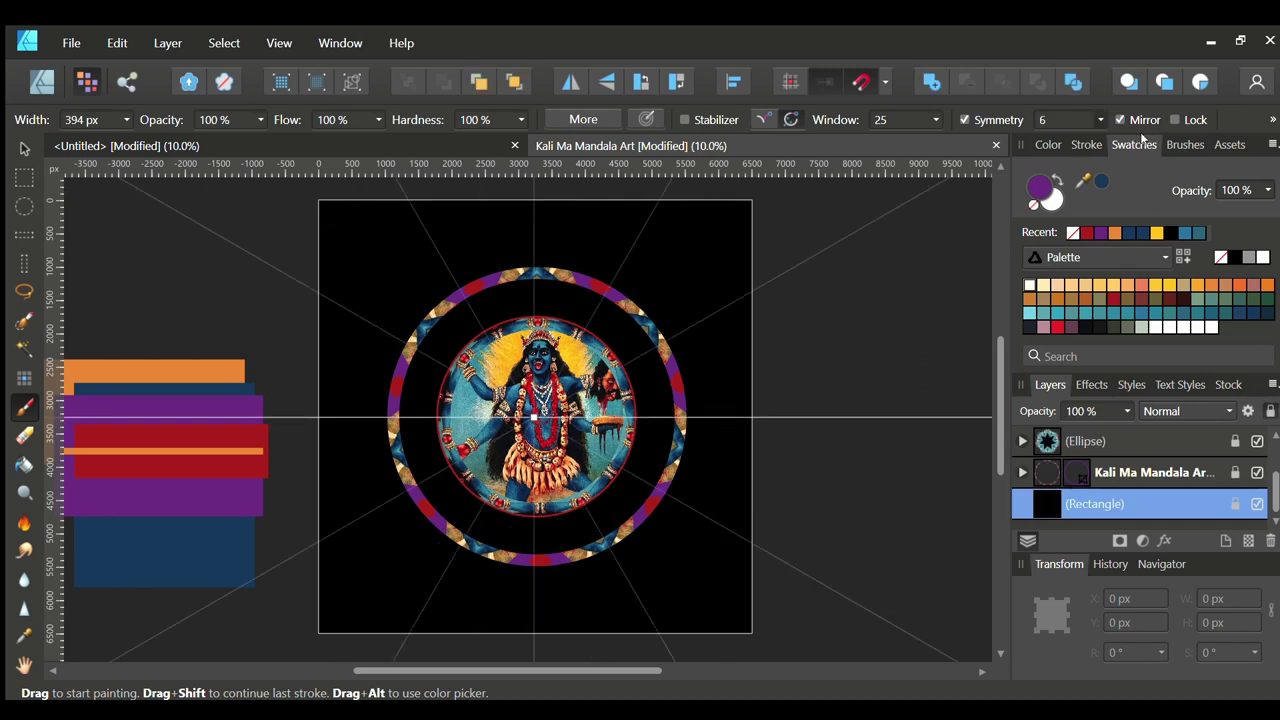
{"action": "scroll", "coordinate": [1100, 121], "scroll_direction": "up", "scroll_amount": 5}
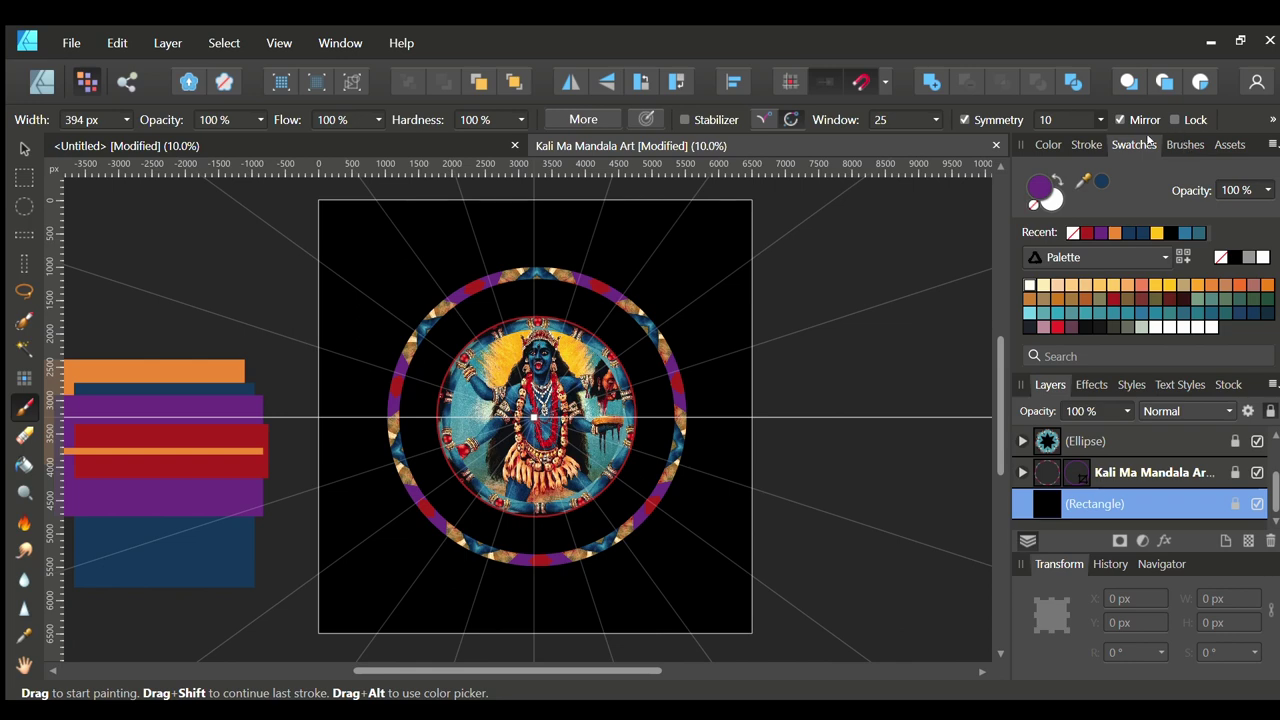
Add the midnight blue pixel layer, place vertical and horizontal guides through the centre, and pick the Paint Brush
{"action": "left_click", "coordinate": [286, 434]}
{"action": "key", "text": "ctrl+1"}
{"action": "left_click_drag", "start_coordinate": [56, 423], "coordinate": [537, 423]}
{"action": "left_click_drag", "start_coordinate": [587, 165], "coordinate": [548, 413]}
{"action": "key", "text": "ctrl+2"}
{"action": "key", "text": "b"}
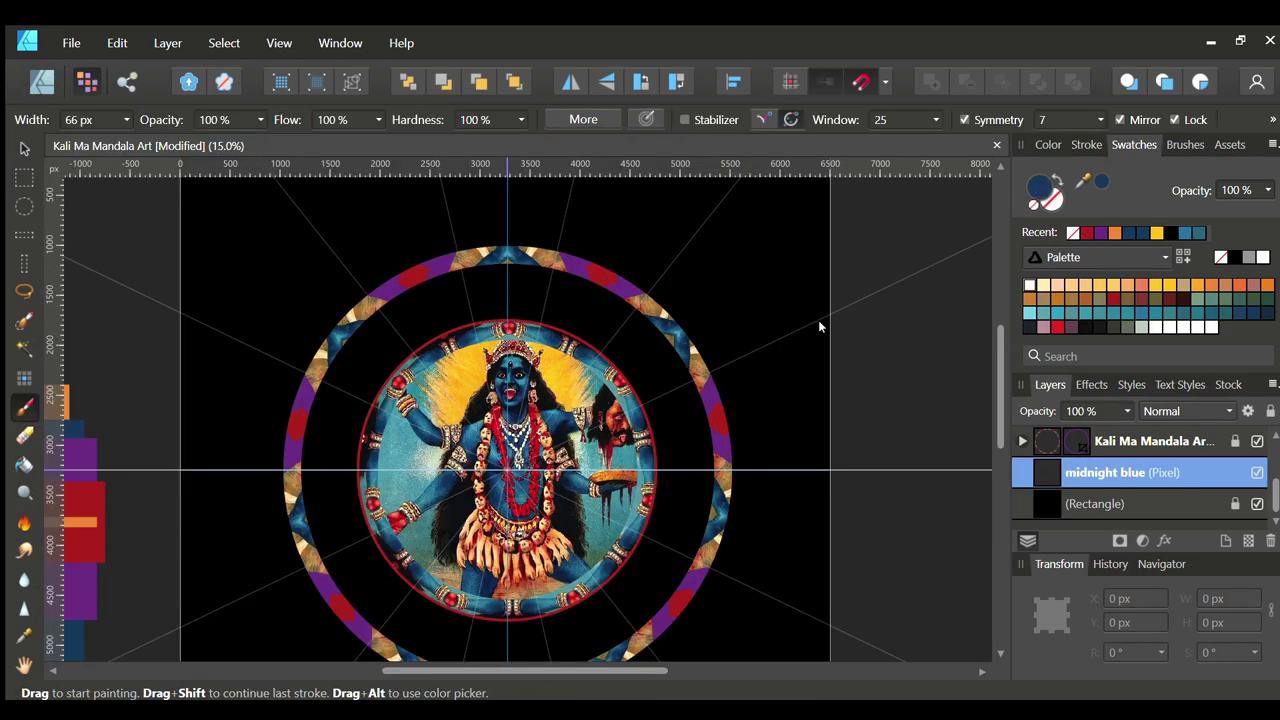
Paint midnight-blue teardrop petals with a 44 px brush, then add a new layer in orange
{"action": "scroll", "coordinate": [493, 384], "scroll_direction": "up", "scroll_amount": 2}
{"action": "scroll", "coordinate": [493, 384], "scroll_direction": "up", "scroll_amount": 2}
{"action": "key", "text": "bracketleft"}
{"action": "mouse_move", "coordinate": [497, 327]}
{"action": "left_mouse_down"}
{"action": "mouse_move", "coordinate": [514, 354]}
{"action": "mouse_move", "coordinate": [486, 343]}
{"action": "mouse_move", "coordinate": [503, 357]}
{"action": "left_mouse_up"}
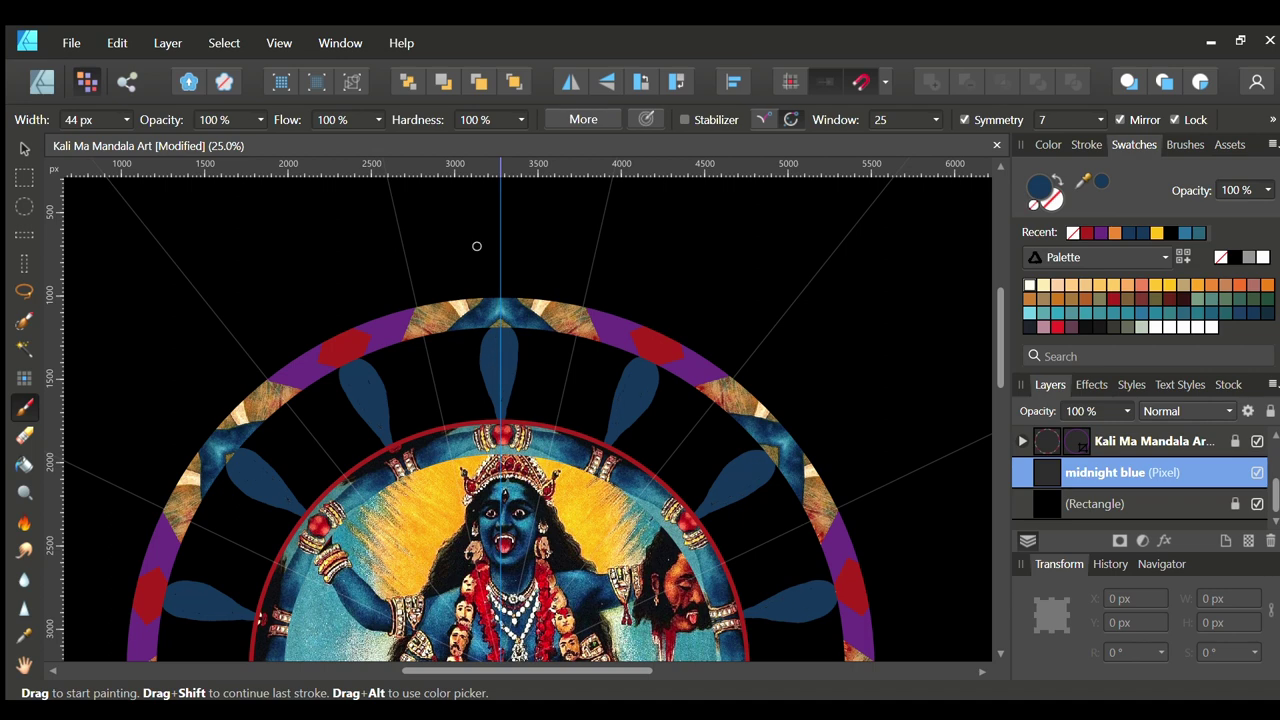
{"action": "scroll", "coordinate": [477, 246], "scroll_direction": "down", "scroll_amount": 2}
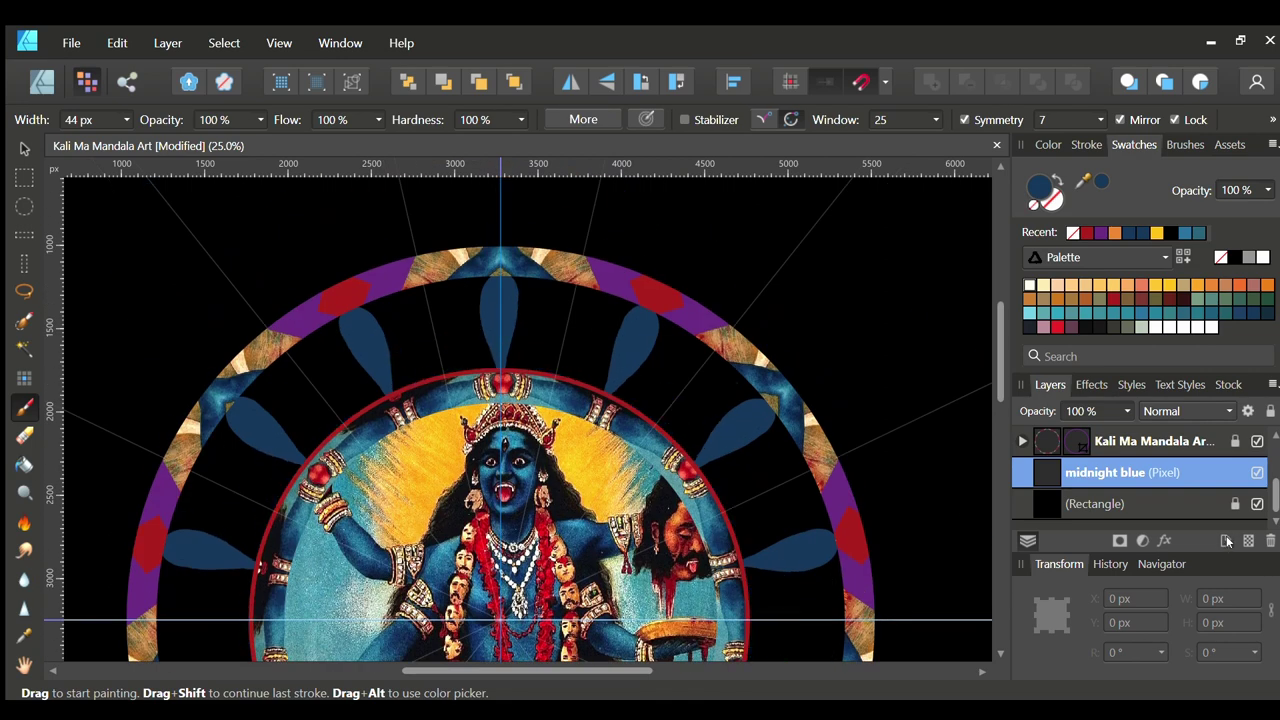
{"action": "key", "text": "ctrl+shift+n"}
{"action": "left_click", "coordinate": [499, 364]}
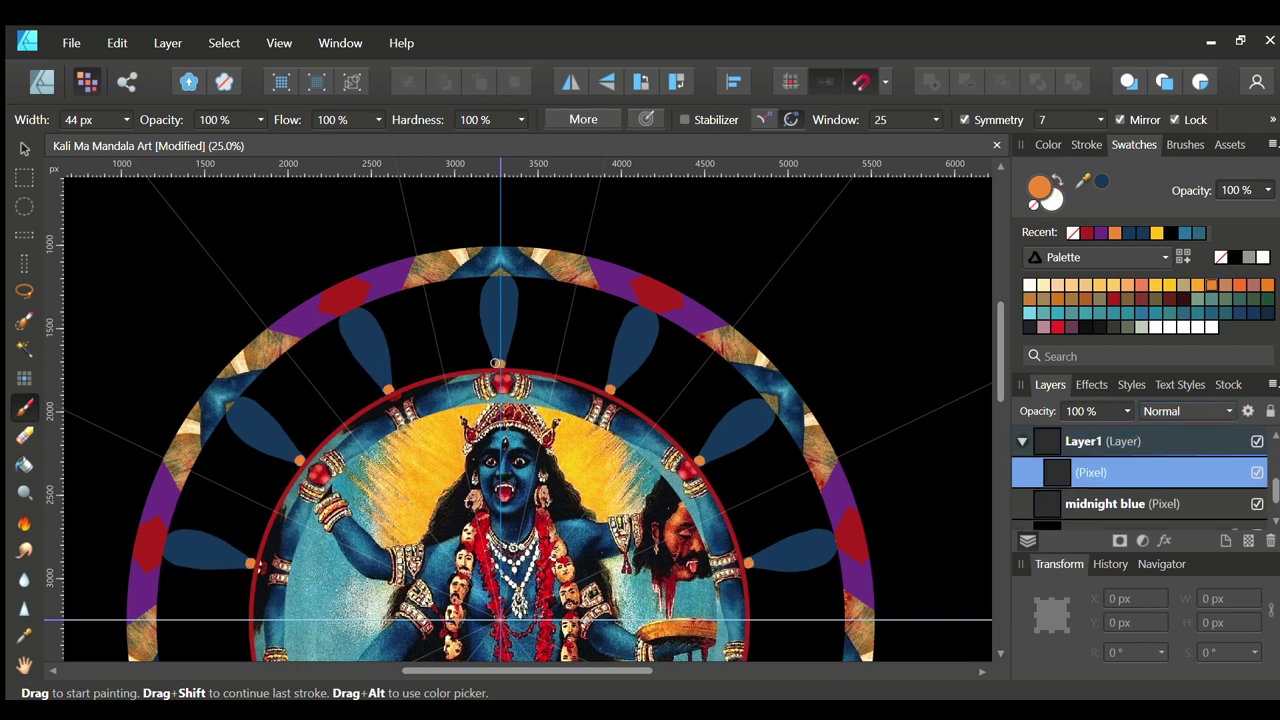
Paint orange petal outlines around the blue ring, filling in between the first ones
{"action": "scroll", "coordinate": [524, 292], "scroll_direction": "down", "scroll_amount": 4}
{"action": "scroll", "coordinate": [524, 292], "scroll_direction": "up", "scroll_amount": 2}
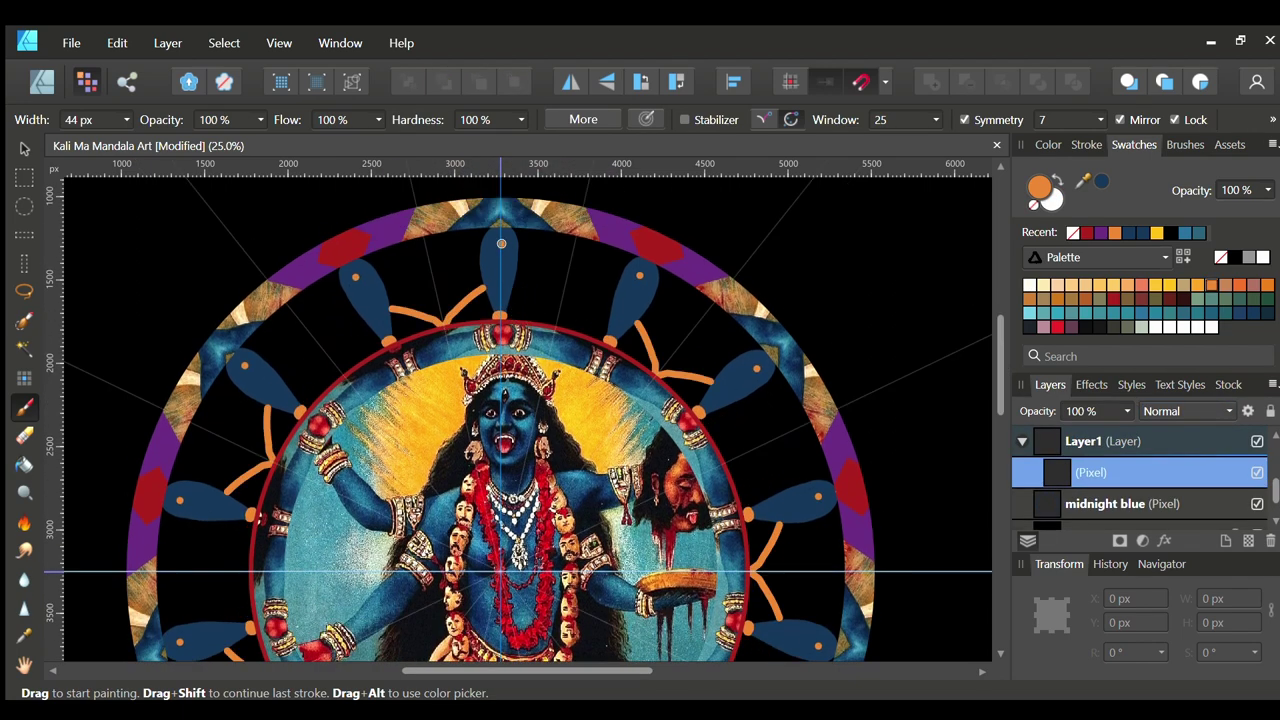
{"action": "left_click_drag", "start_coordinate": [442, 323], "coordinate": [420, 228]}
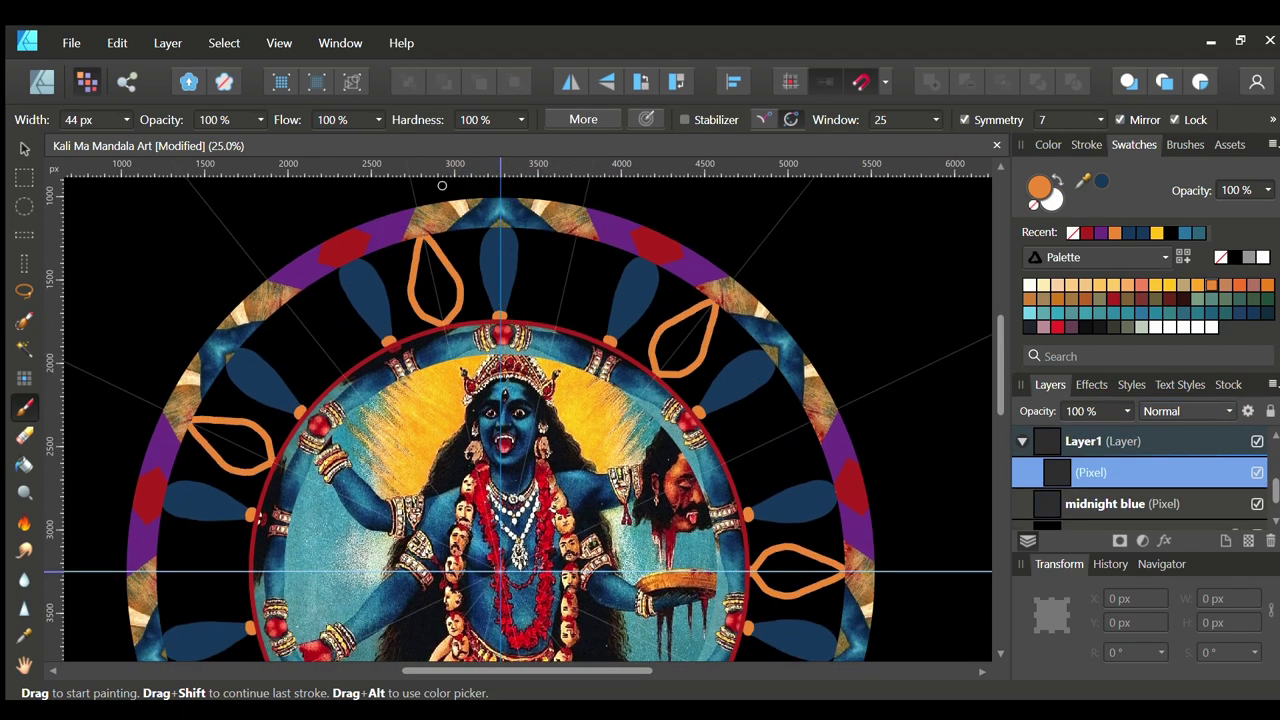
{"action": "left_click_drag", "start_coordinate": [285, 302], "coordinate": [290, 306]}
{"action": "scroll", "coordinate": [300, 310], "scroll_direction": "down", "scroll_amount": 1}
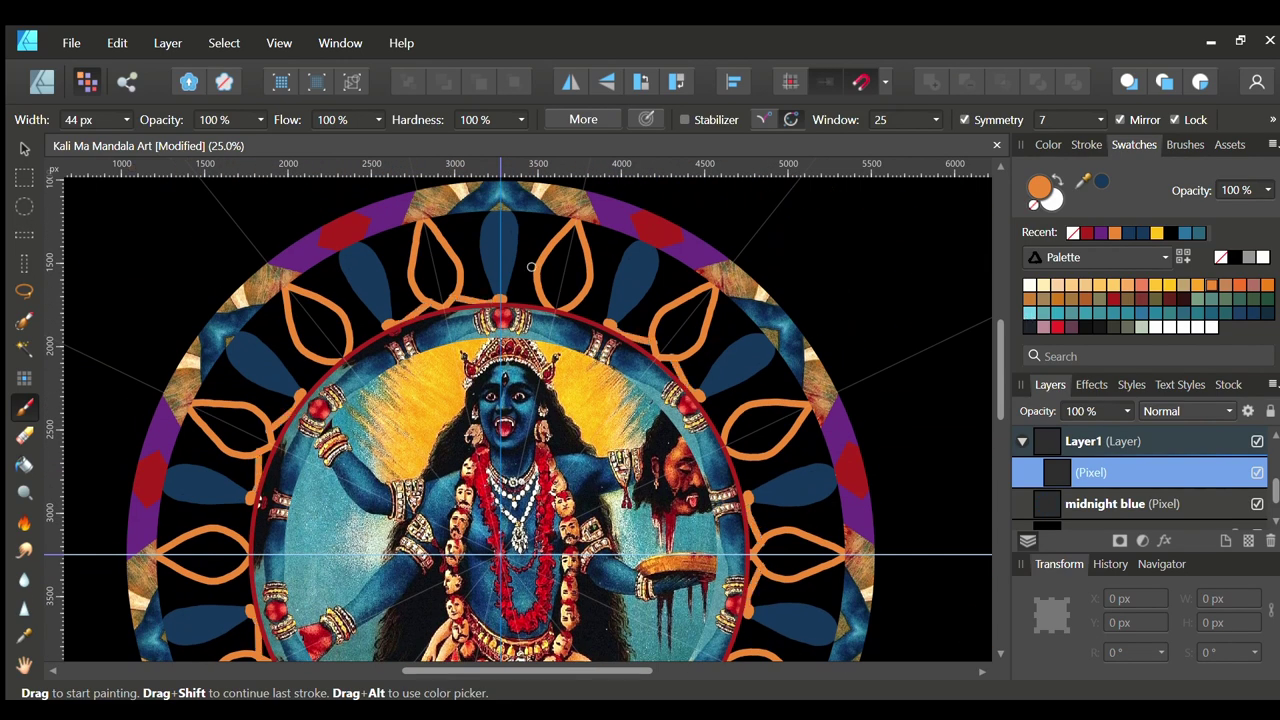
{"action": "key", "text": "bracketleft"}
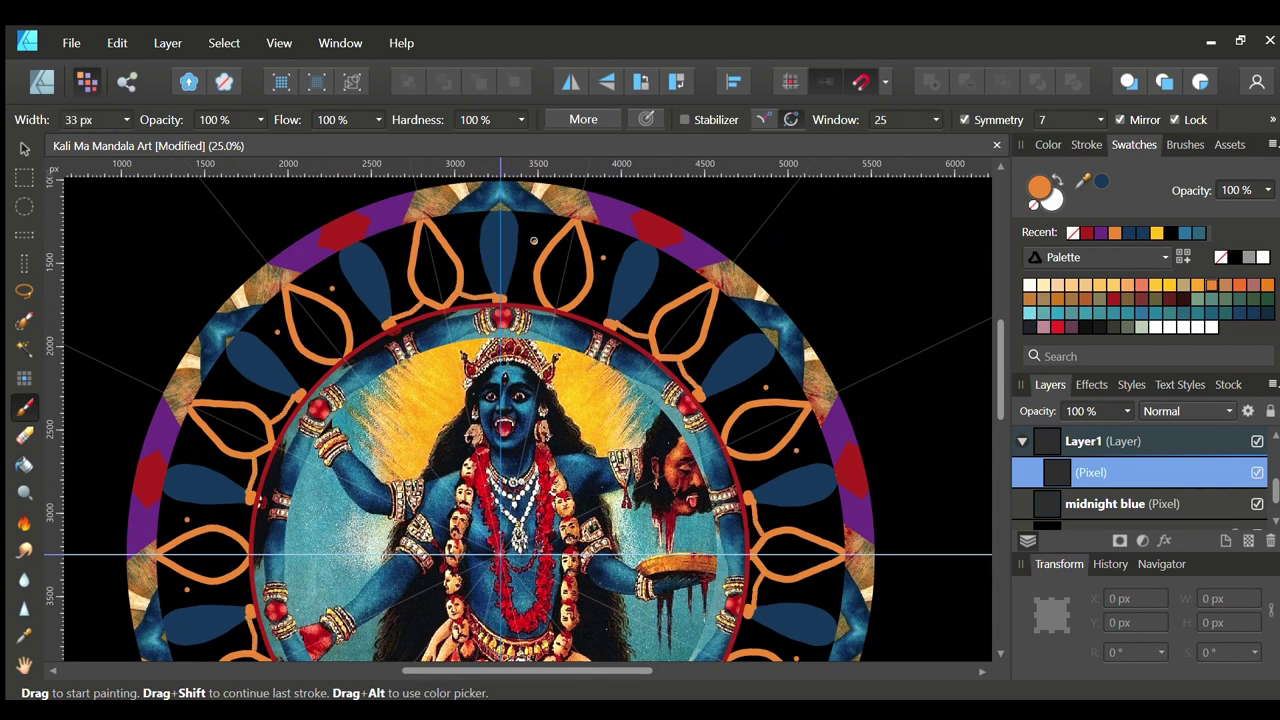
{"action": "scroll", "coordinate": [500, 400], "scroll_direction": "down", "scroll_amount": 2}
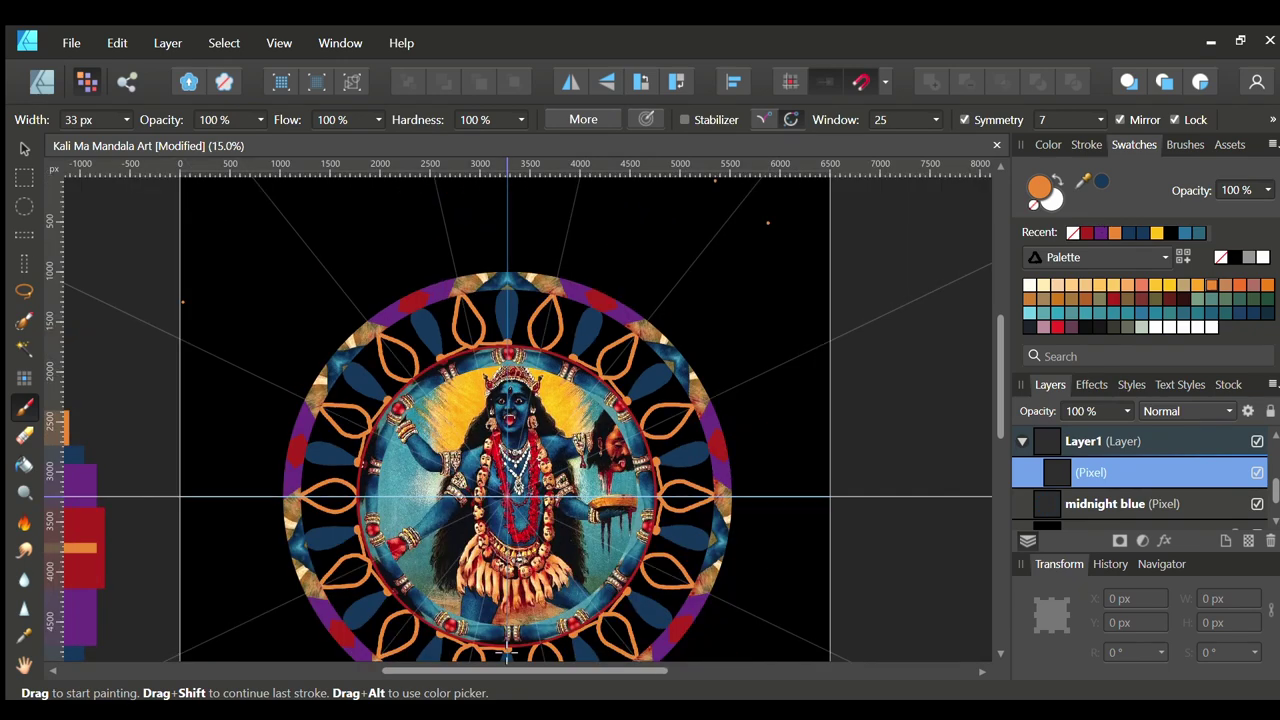
{"action": "scroll", "coordinate": [500, 400], "scroll_direction": "up", "scroll_amount": 2}
Rename Layer1 to 'yellow' and add a new layer for purple paint
{"action": "left_click", "coordinate": [1022, 441]}
{"action": "double_click", "coordinate": [1100, 441]}
{"action": "type", "text": "yellow"}
{"action": "key", "text": "Return"}
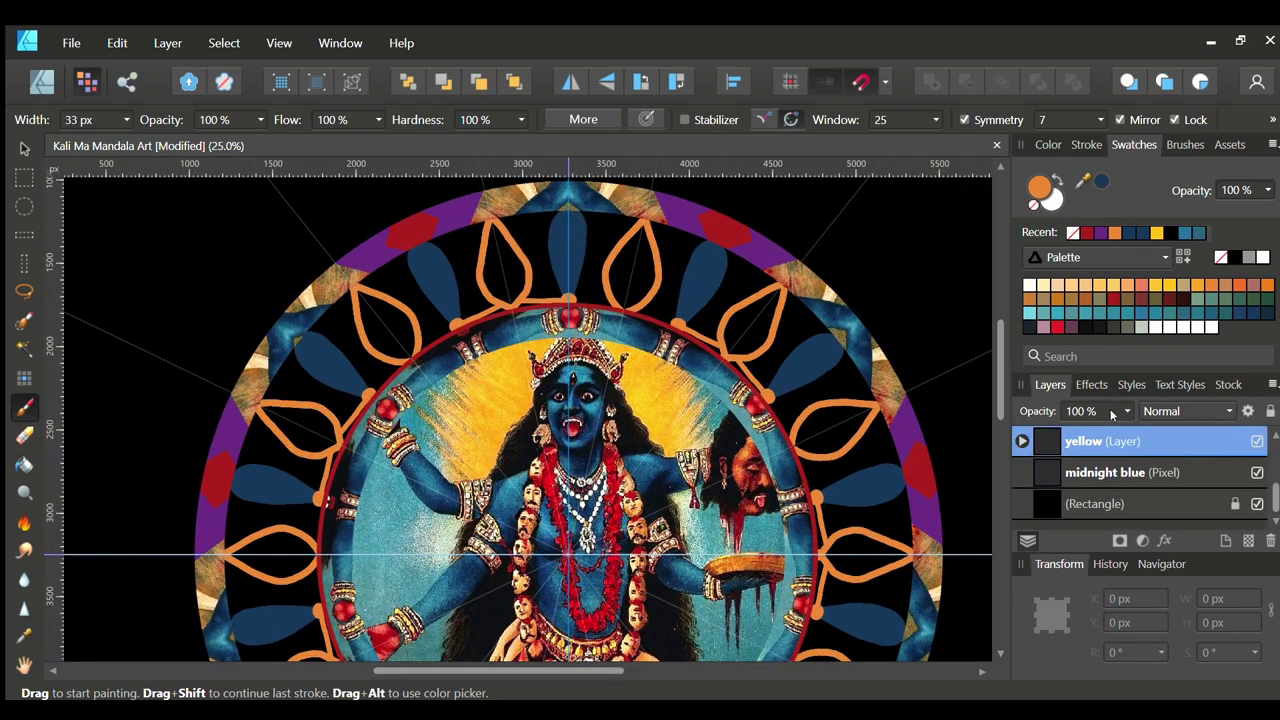
{"action": "key", "text": "ctrl+z"}
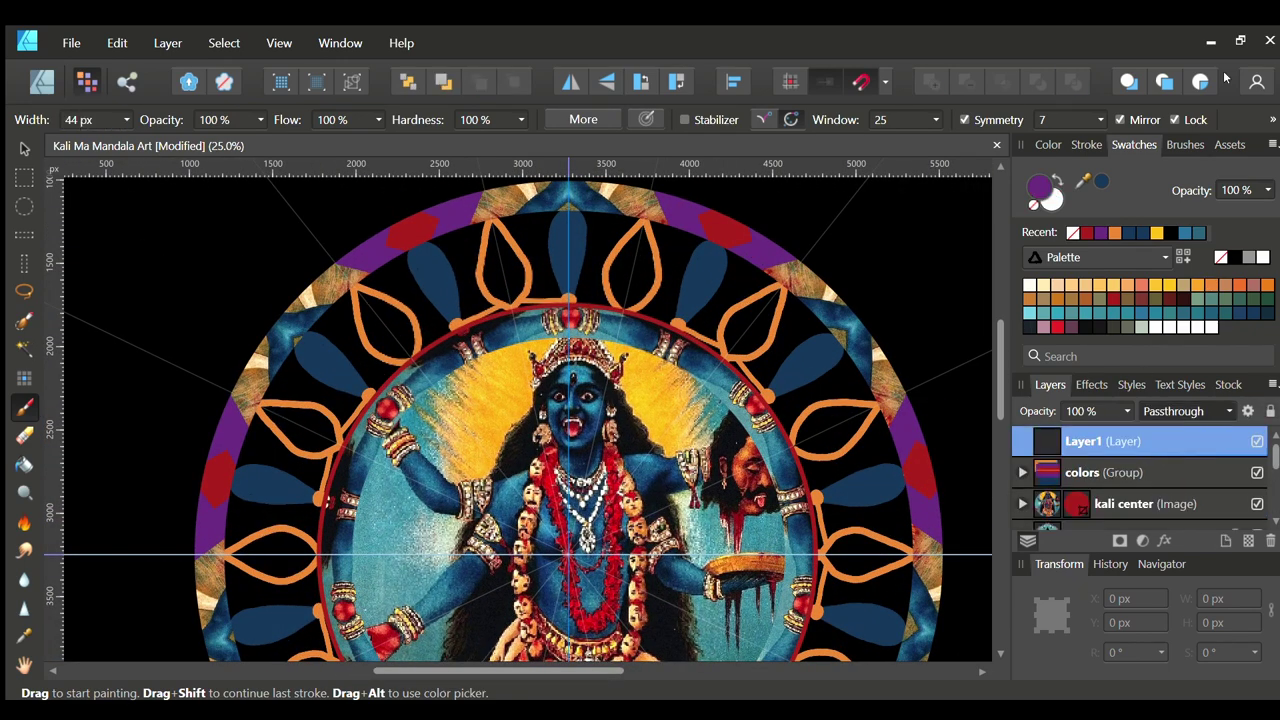
{"action": "key", "text": "ctrl+z"}
Paint mirrored purple dots, petal fills, and ring arcs between the petals
{"action": "left_click", "coordinate": [433, 331]}
{"action": "left_click_drag", "start_coordinate": [405, 361], "coordinate": [400, 347]}
{"action": "left_click_drag", "start_coordinate": [526, 280], "coordinate": [484, 266]}
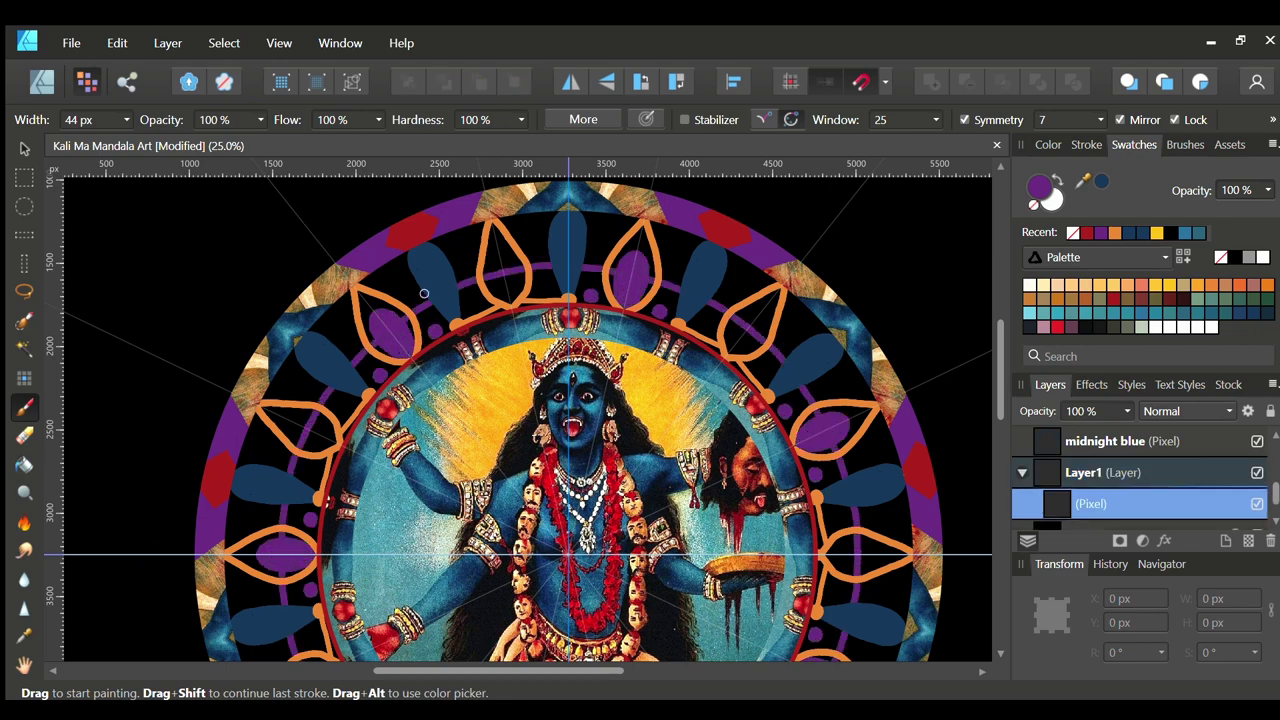
{"action": "scroll", "coordinate": [490, 255], "scroll_direction": "up", "scroll_amount": 1}
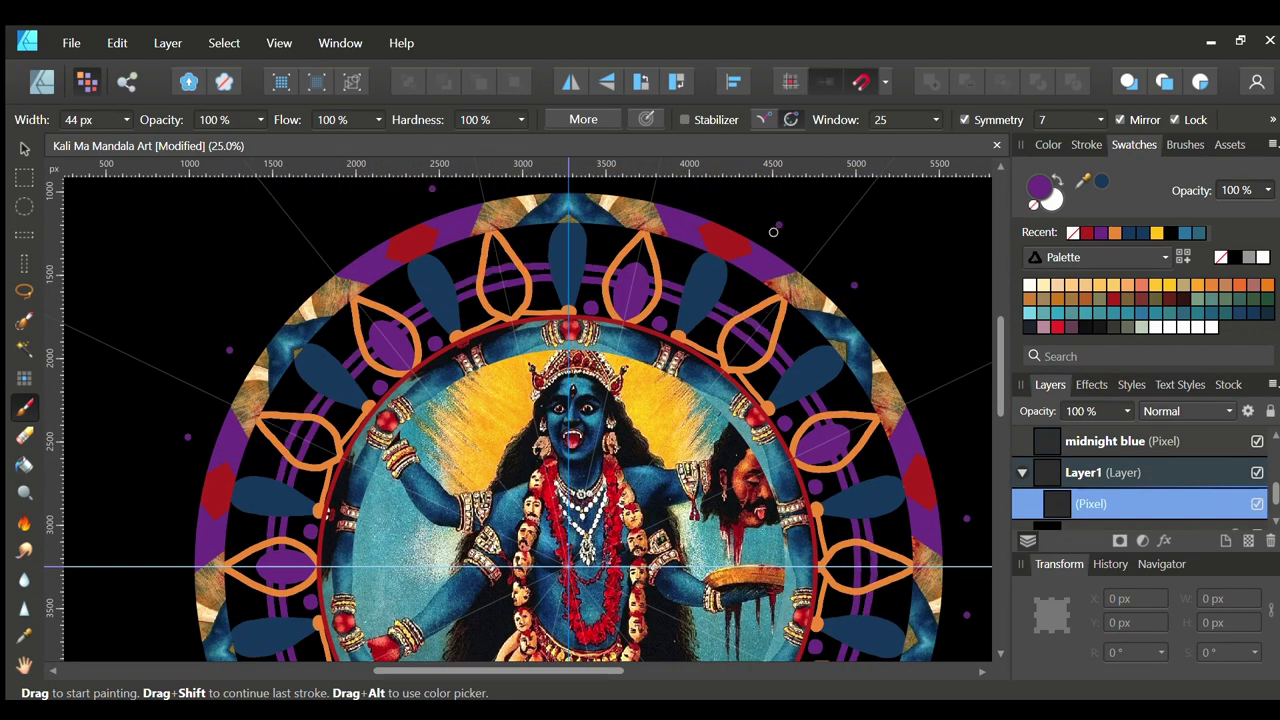
{"action": "scroll", "coordinate": [600, 350], "scroll_direction": "down", "scroll_amount": 3}
{"action": "scroll", "coordinate": [400, 380], "scroll_direction": "up", "scroll_amount": 2}
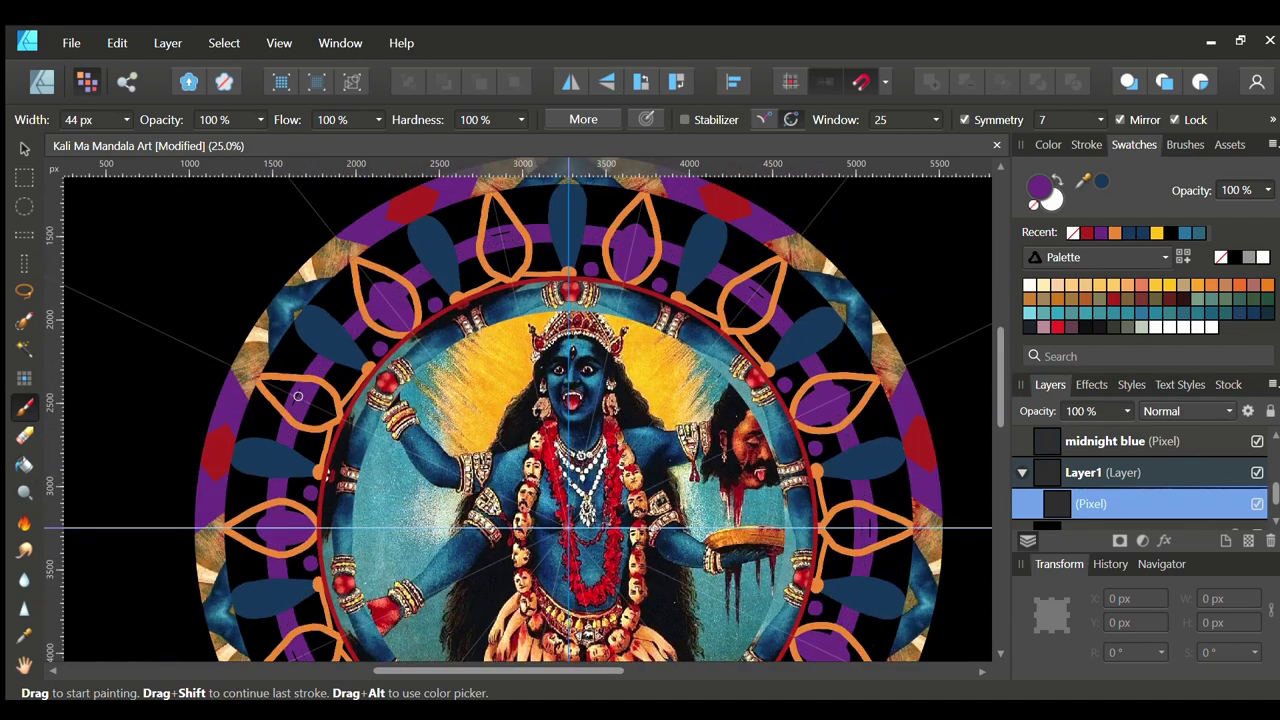
{"action": "scroll", "coordinate": [980, 387], "scroll_direction": "down", "scroll_amount": 3}
{"action": "scroll", "coordinate": [980, 387], "scroll_direction": "up", "scroll_amount": 2}
Rename the purple paint layer to 'purple'
{"action": "left_click", "coordinate": [1022, 472]}
{"action": "double_click", "coordinate": [1083, 472]}
{"action": "type", "text": "purple"}
{"action": "key", "text": "Return"}
Select the layer for red paint and paint red strokes inside the blue petals
{"action": "scroll", "coordinate": [1140, 470], "scroll_direction": "up", "scroll_amount": 3}
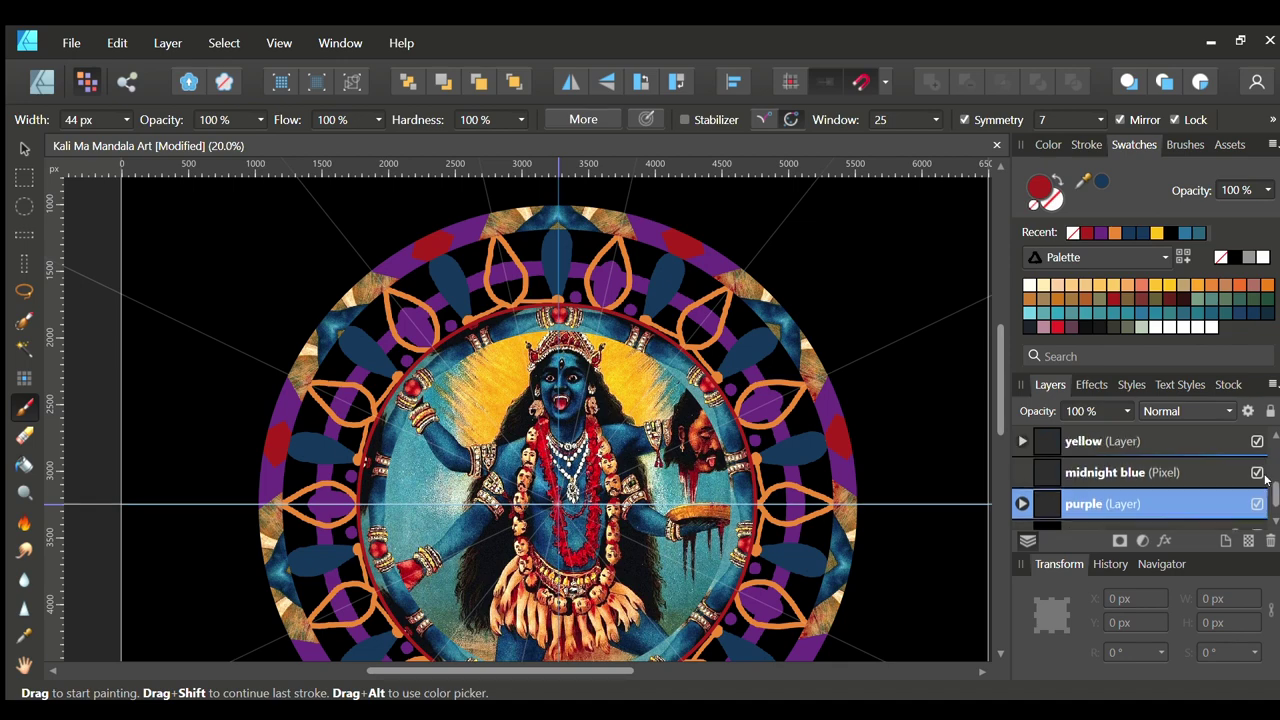
{"action": "left_click", "coordinate": [1100, 472]}
{"action": "scroll", "coordinate": [555, 376], "scroll_direction": "up", "scroll_amount": 2}
{"action": "left_click_drag", "start_coordinate": [555, 376], "coordinate": [554, 333]}
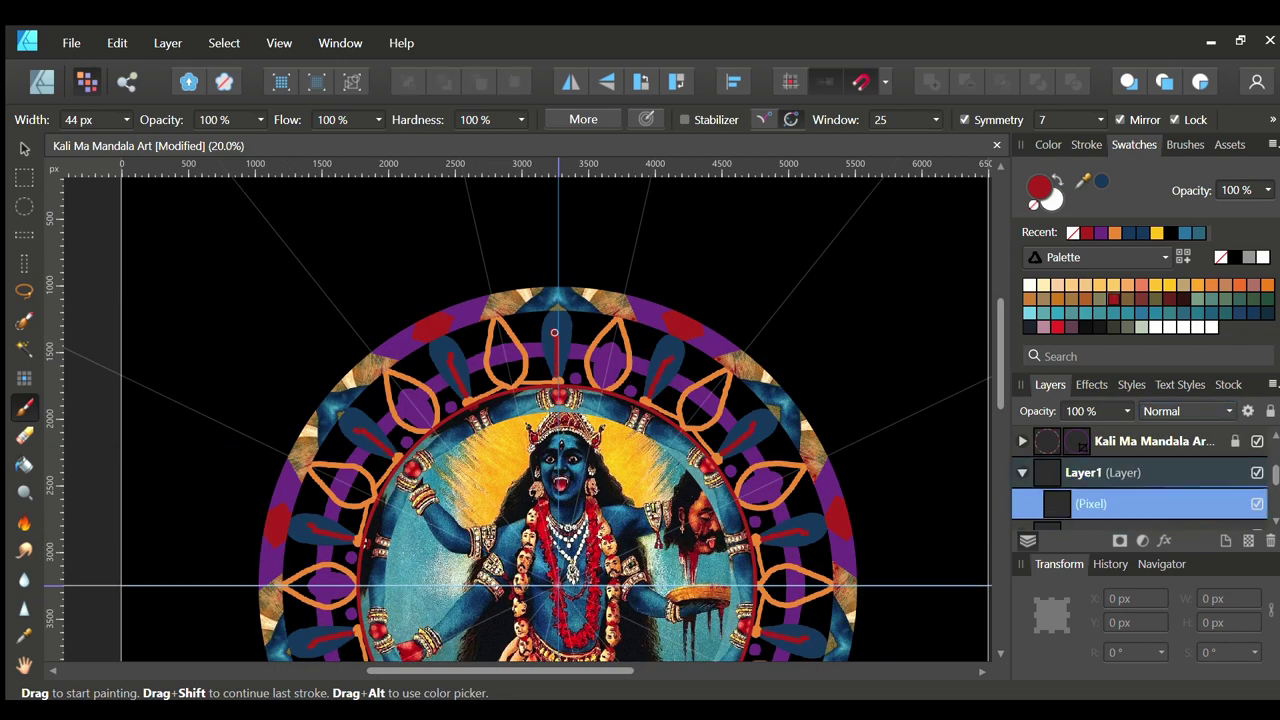
Paint mirrored red swags between the orange petal tips, then dab dark-blue dots on the midnight blue layer
{"action": "scroll", "coordinate": [649, 276], "scroll_direction": "up", "scroll_amount": 1}
{"action": "scroll", "coordinate": [598, 320], "scroll_direction": "up", "scroll_amount": 3}
{"action": "mouse_move", "coordinate": [481, 312]}
{"action": "left_mouse_down"}
{"action": "mouse_move", "coordinate": [622, 298]}
{"action": "mouse_move", "coordinate": [566, 342]}
{"action": "mouse_move", "coordinate": [620, 308]}
{"action": "left_mouse_up"}
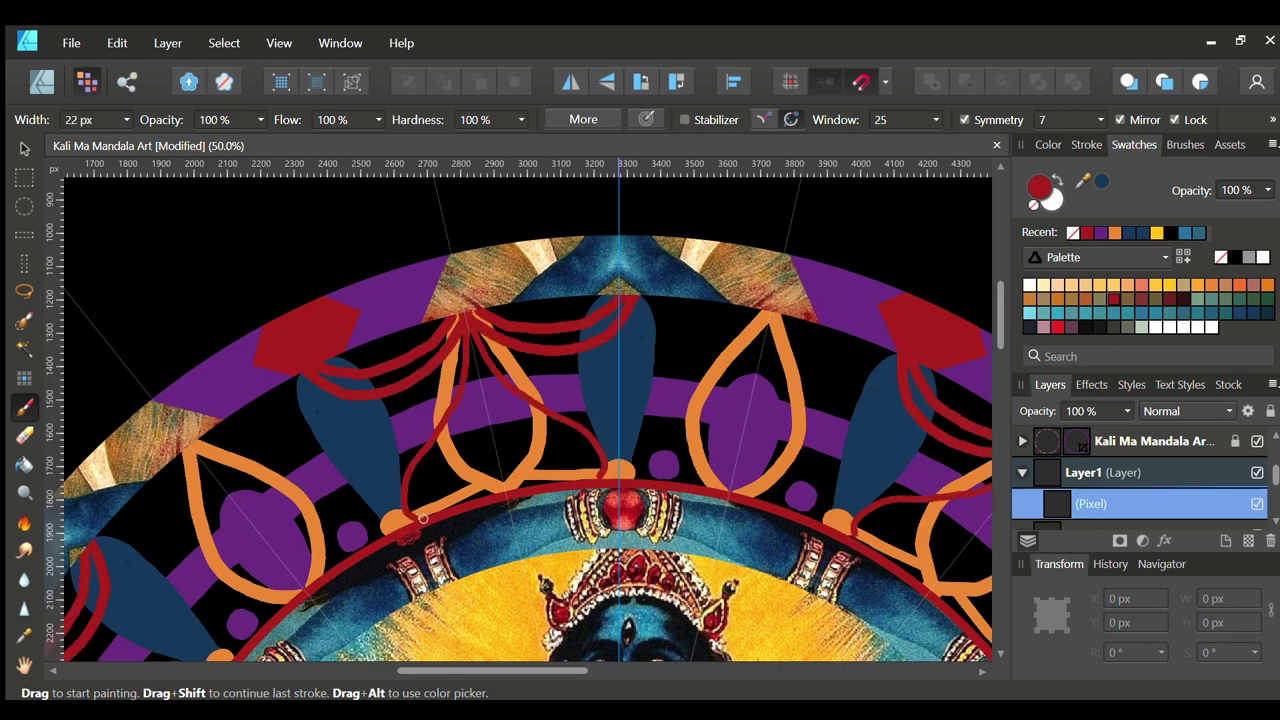
{"action": "scroll", "coordinate": [460, 345], "scroll_direction": "down", "scroll_amount": 3}
{"action": "scroll", "coordinate": [422, 380], "scroll_direction": "up", "scroll_amount": 2}
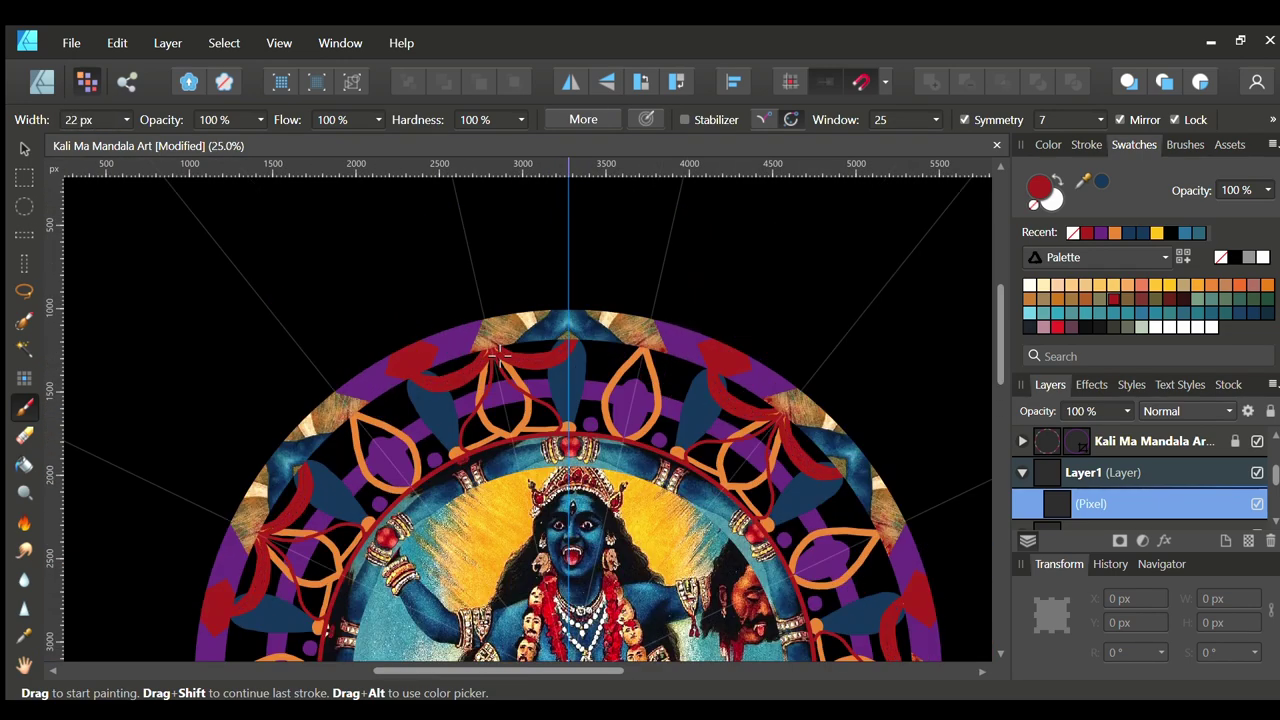
{"action": "scroll", "coordinate": [450, 370], "scroll_direction": "down", "scroll_amount": 3}
{"action": "scroll", "coordinate": [617, 254], "scroll_direction": "up", "scroll_amount": 2}
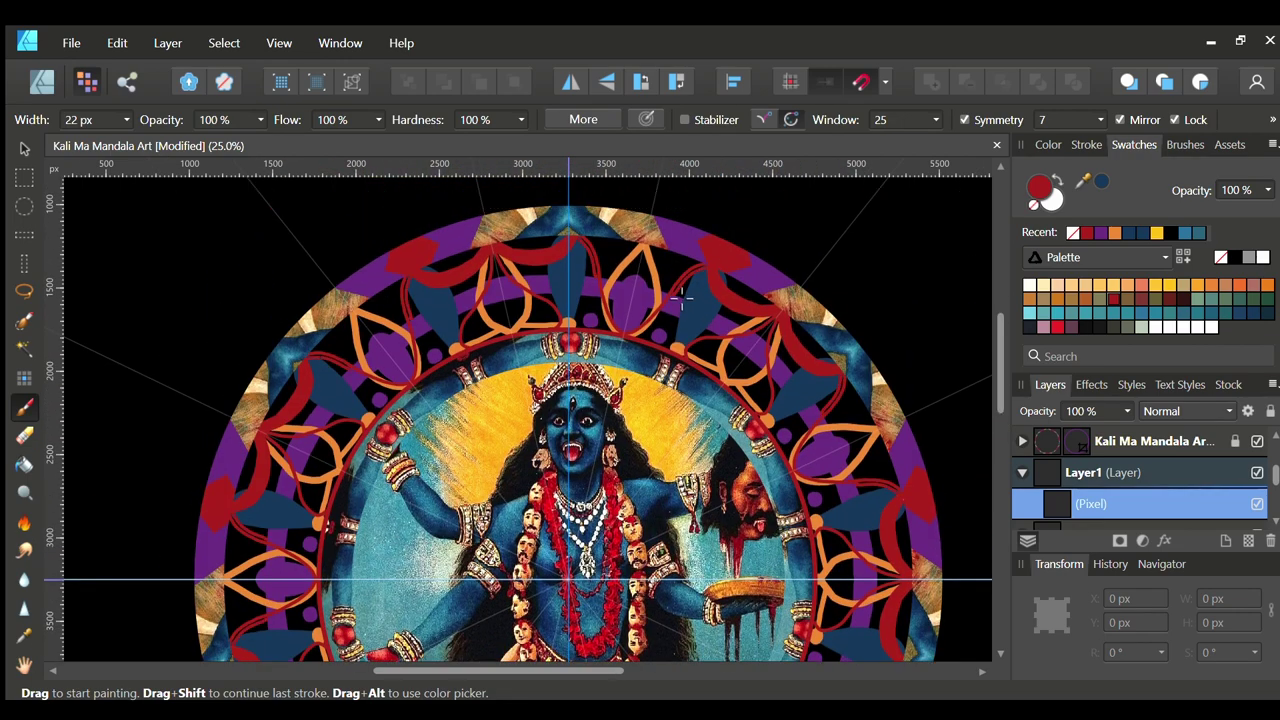
{"action": "scroll", "coordinate": [683, 300], "scroll_direction": "down", "scroll_amount": 2}
{"action": "scroll", "coordinate": [683, 300], "scroll_direction": "up", "scroll_amount": 2}
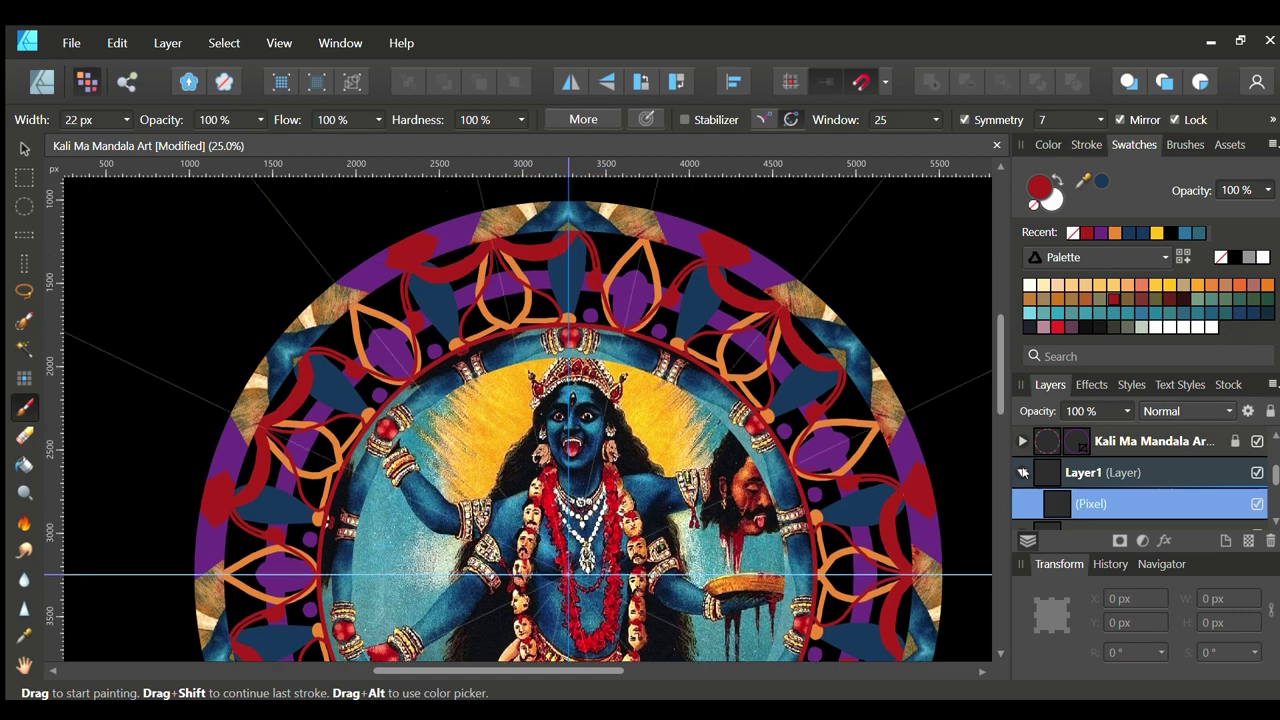
{"action": "key", "text": "ctrl+z"}
{"action": "left_click", "coordinate": [506, 291]}
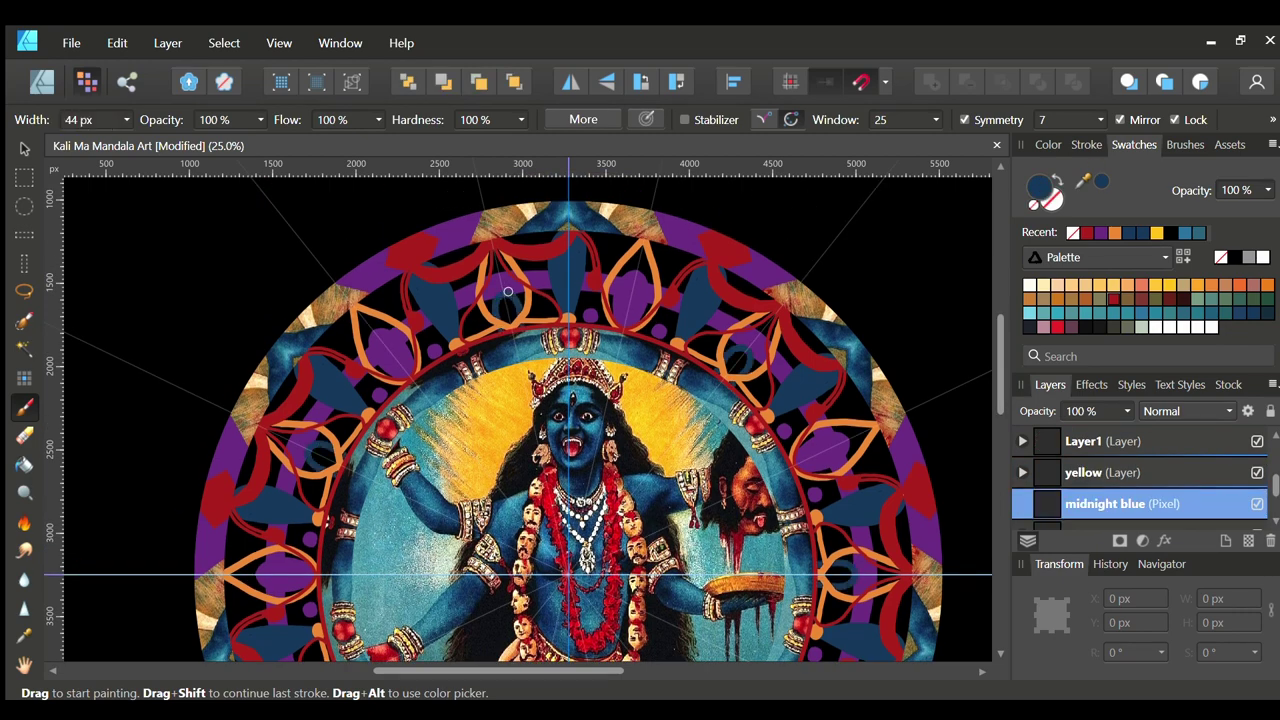
On a new orange layer inside yellow, dab orange dots around the outer blue ring
{"action": "scroll", "coordinate": [466, 284], "scroll_direction": "up", "scroll_amount": 1}
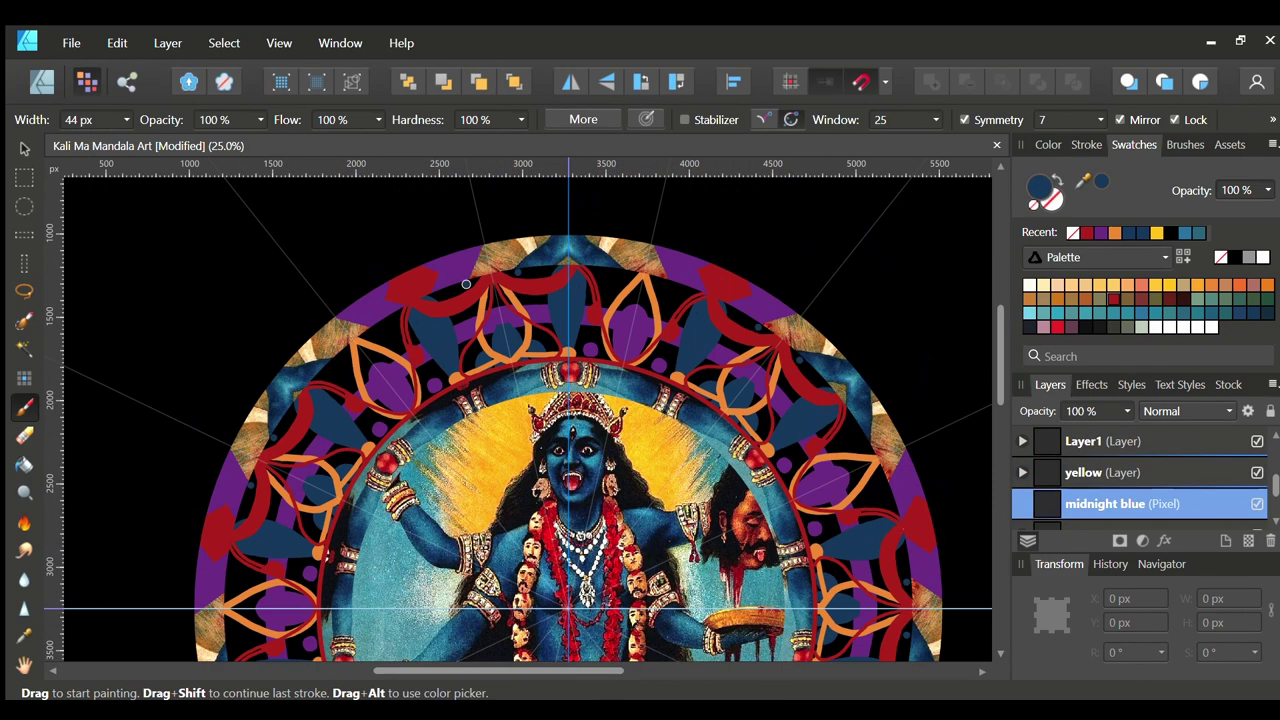
{"action": "key", "text": "ctrl+z"}
{"action": "key", "text": "ctrl+z"}
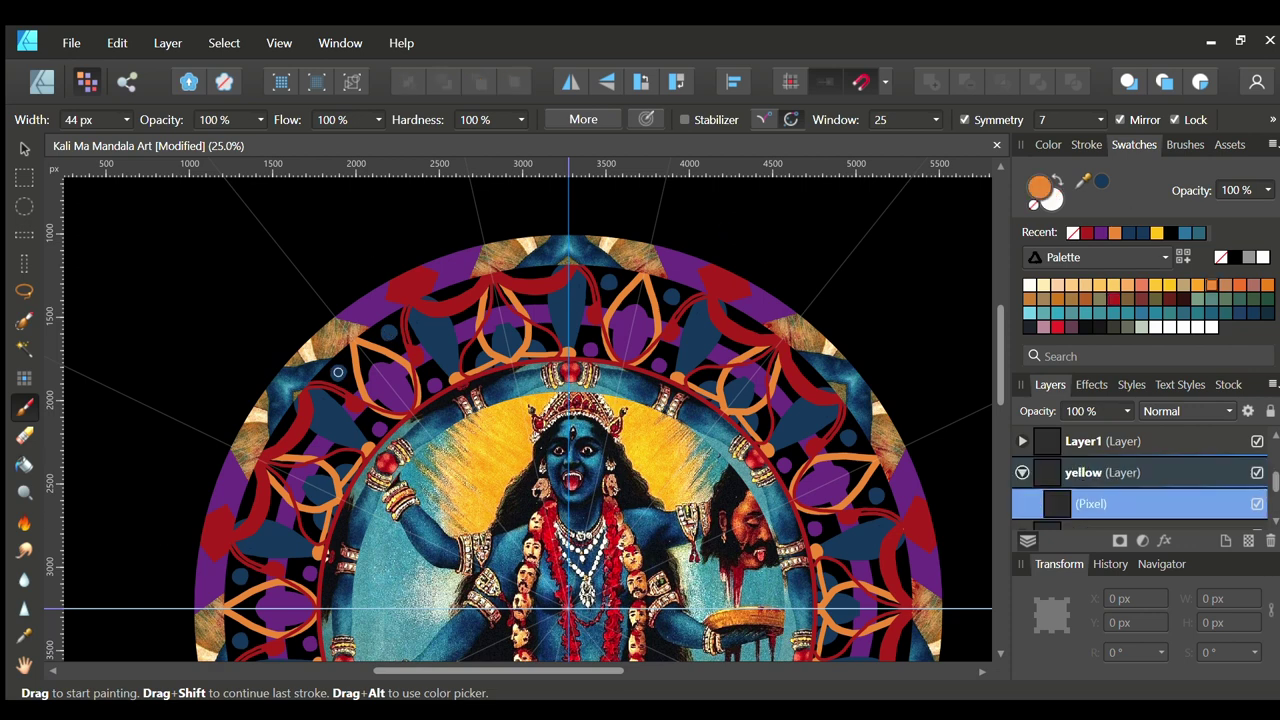
{"action": "key", "text": "ctrl+z"}
{"action": "key", "text": "ctrl+z"}
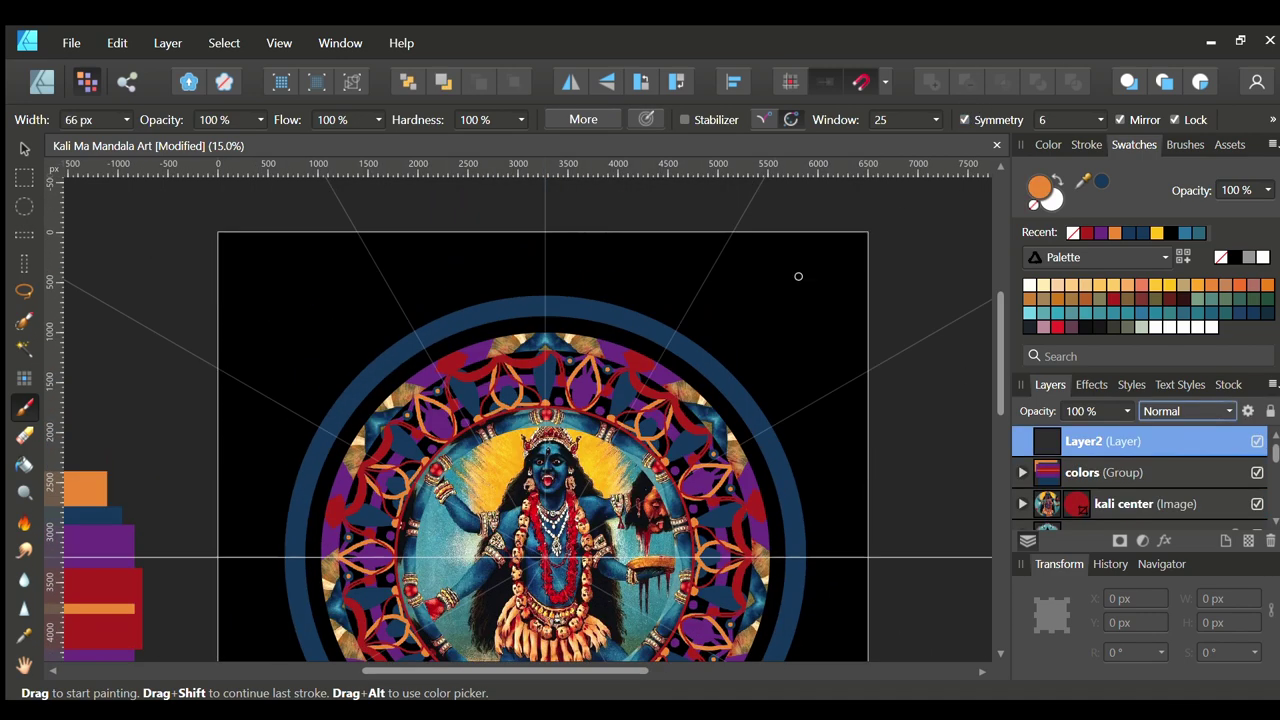
{"action": "left_click", "coordinate": [471, 337]}
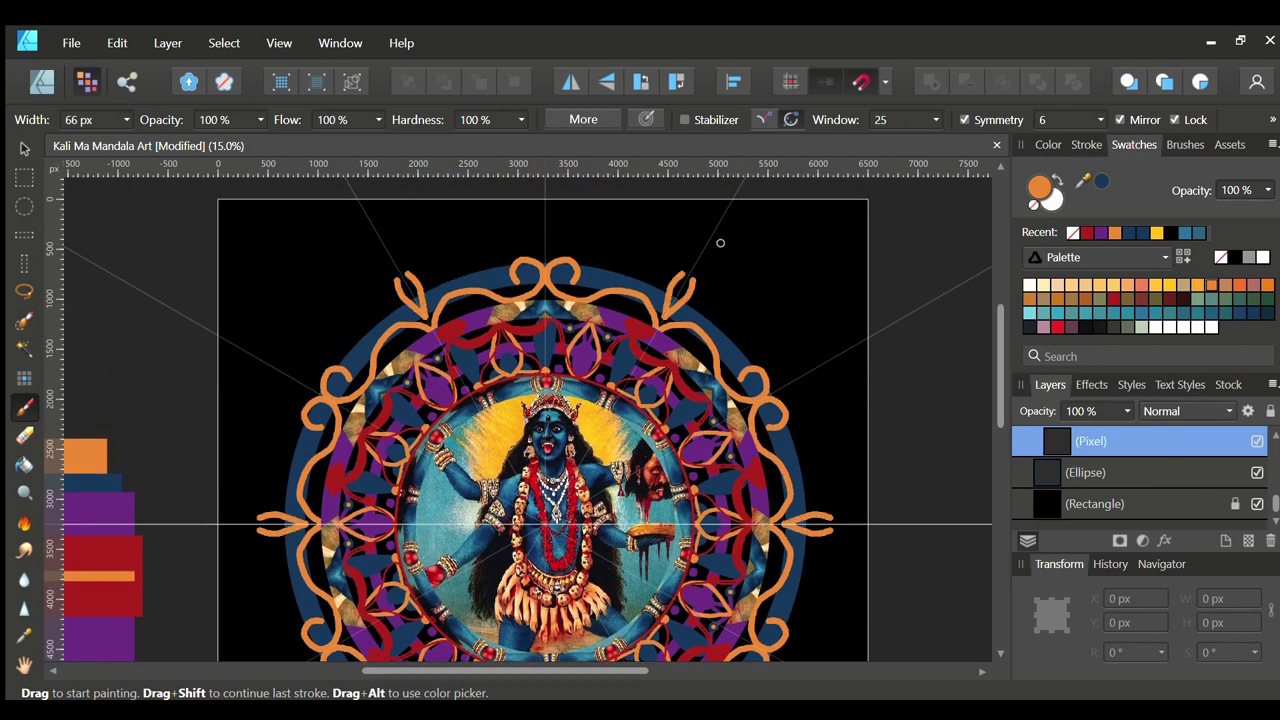
Paint a red petal at the mandala top and blue scallops along the outer ring
{"action": "left_click_drag", "start_coordinate": [1000, 415], "coordinate": [1000, 390]}
{"action": "left_click_drag", "start_coordinate": [545, 255], "coordinate": [545, 258]}
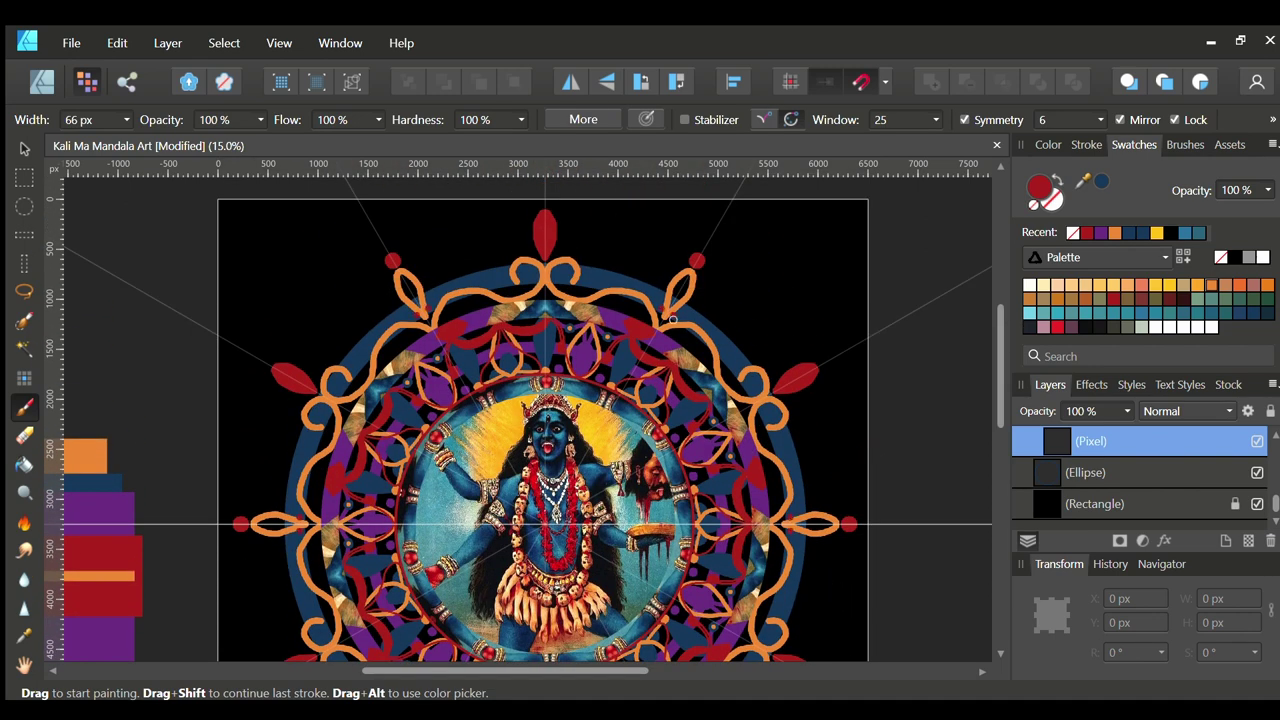
{"action": "mouse_move", "coordinate": [584, 256]}
{"action": "left_mouse_down"}
{"action": "mouse_move", "coordinate": [646, 288]}
{"action": "mouse_move", "coordinate": [575, 242]}
{"action": "left_mouse_up"}
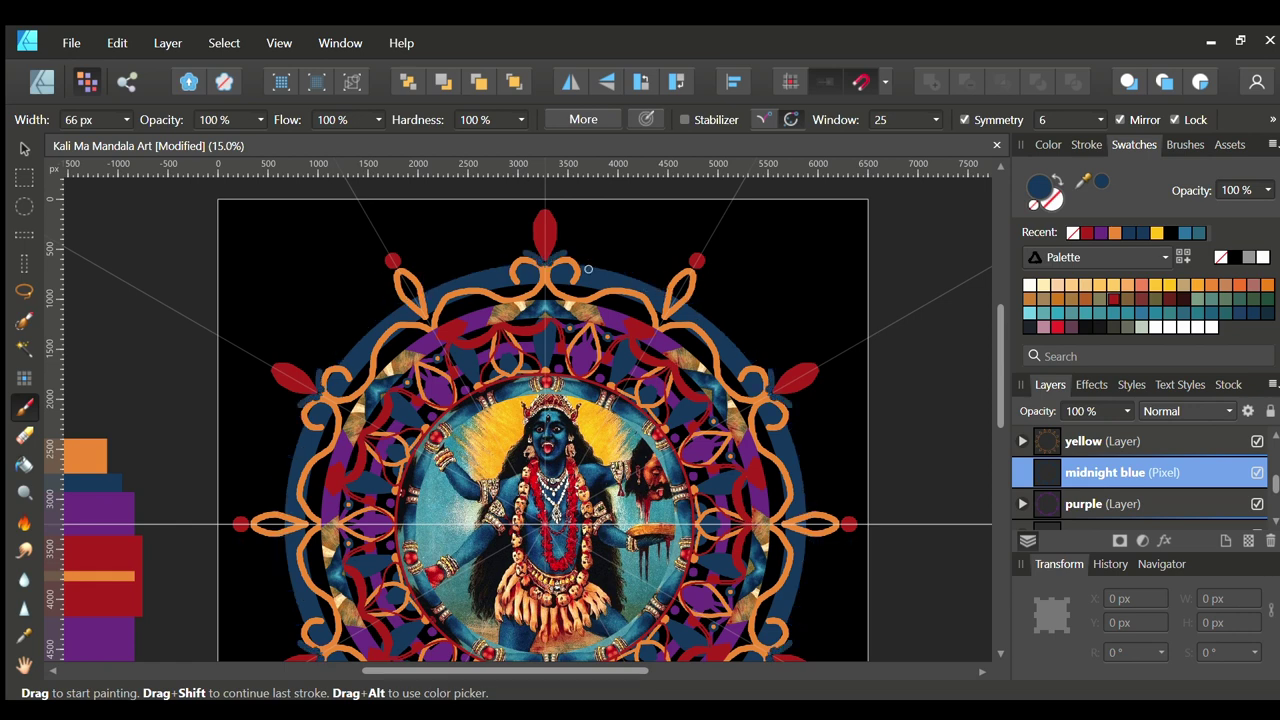
Switch to the purple layer and colour, and add a new pixel layer inside it
{"action": "scroll", "coordinate": [585, 259], "scroll_direction": "down", "scroll_amount": 4}
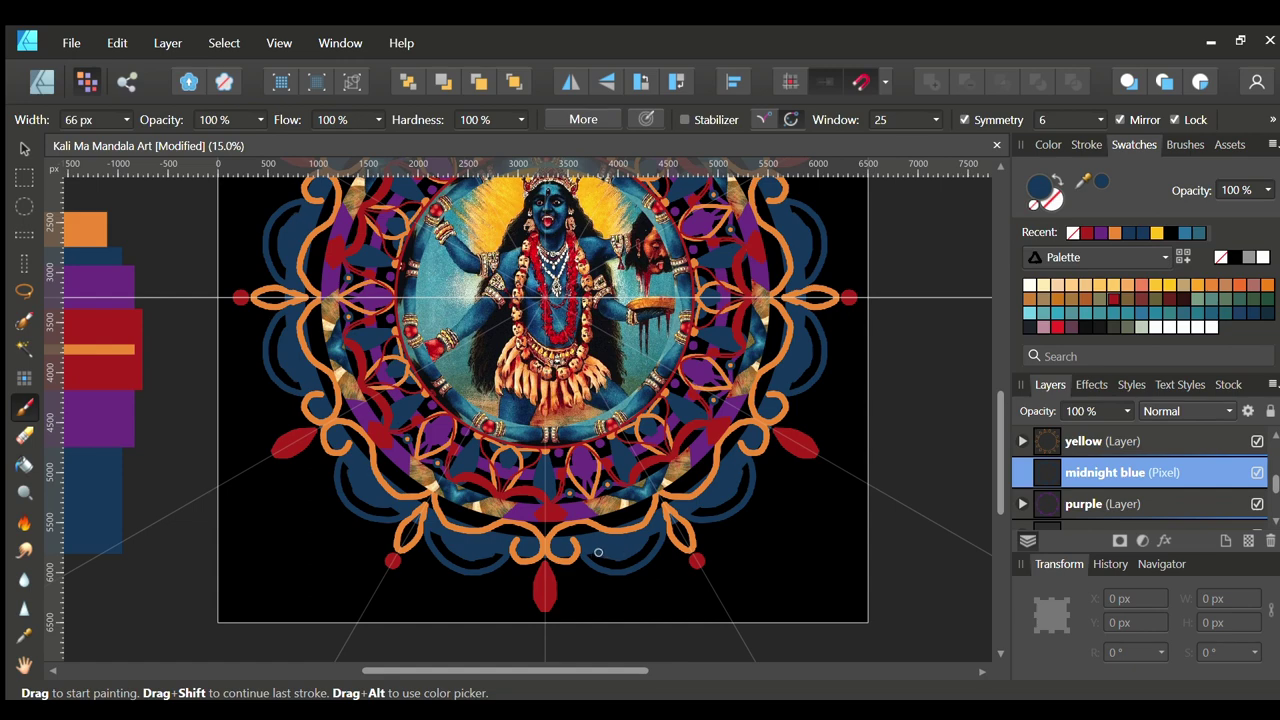
{"action": "scroll", "coordinate": [598, 553], "scroll_direction": "up", "scroll_amount": 1}
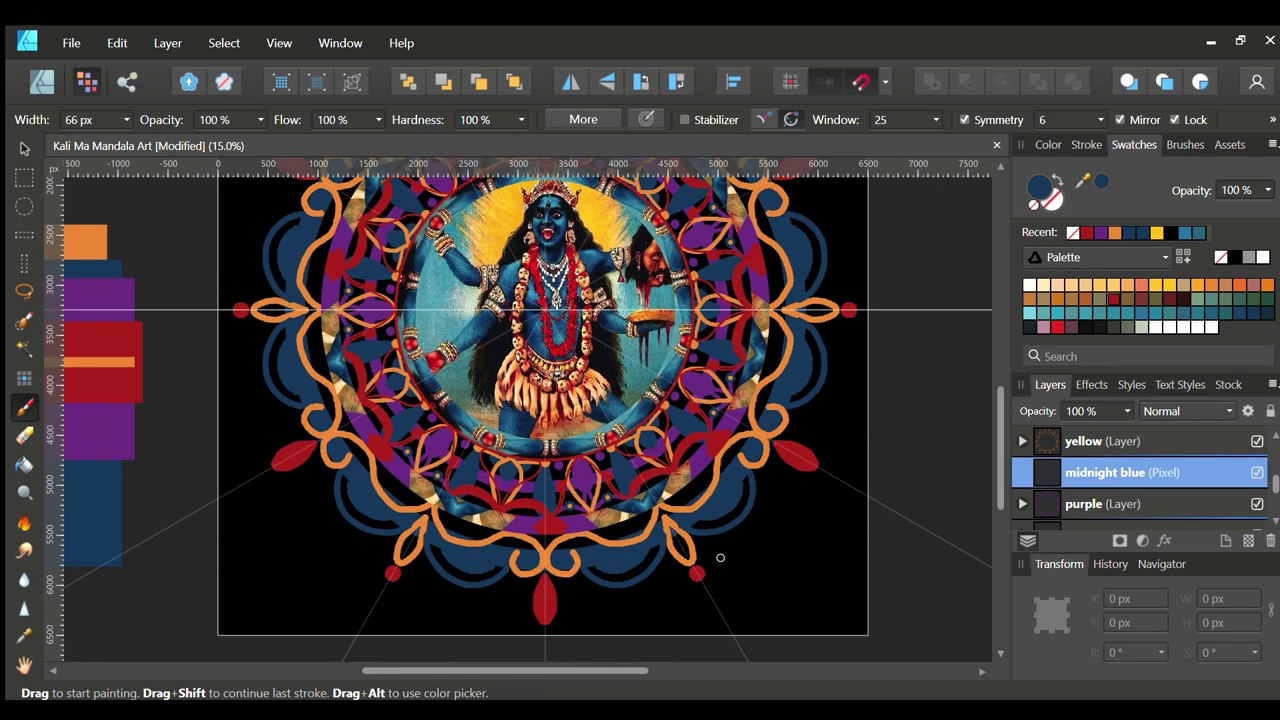
{"action": "key", "text": "alt+bracketleft"}
{"action": "key", "text": "ctrl+shift+n"}
Paint mirrored small purple dots and purple petal outlines around the outer blue scallops
{"action": "left_click_drag", "start_coordinate": [632, 518], "coordinate": [545, 600]}
{"action": "scroll", "coordinate": [700, 400], "scroll_direction": "up", "scroll_amount": 4}
{"action": "scroll", "coordinate": [990, 353], "scroll_direction": "down", "scroll_amount": 4}
{"action": "scroll", "coordinate": [990, 358], "scroll_direction": "down", "scroll_amount": 3}
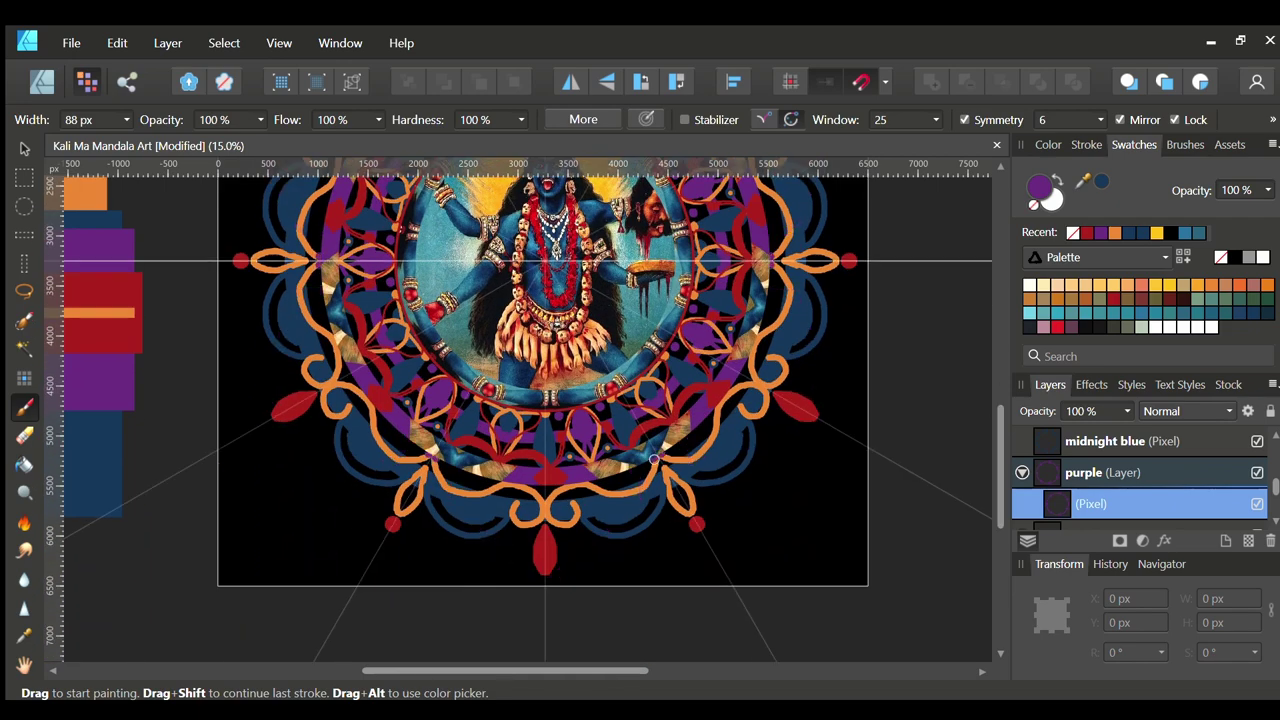
{"action": "key", "text": "ctrl+z"}
{"action": "left_click", "coordinate": [579, 567]}
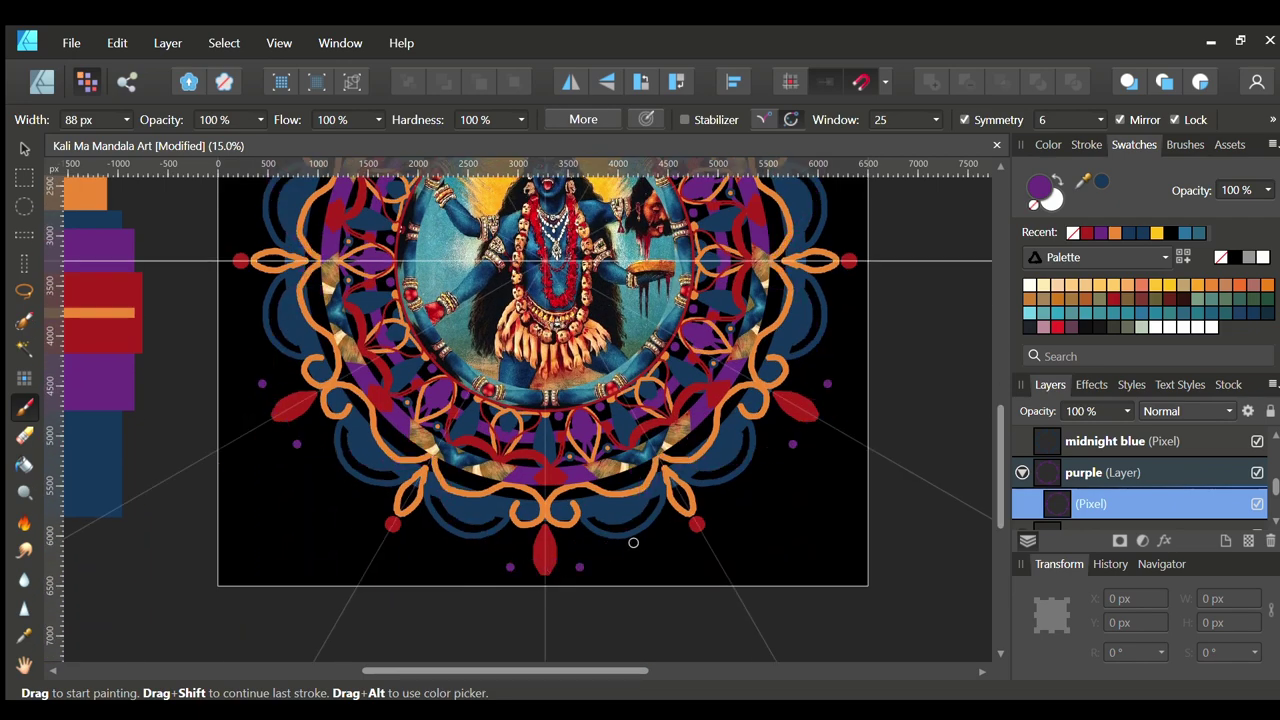
{"action": "scroll", "coordinate": [966, 332], "scroll_direction": "up", "scroll_amount": 3}
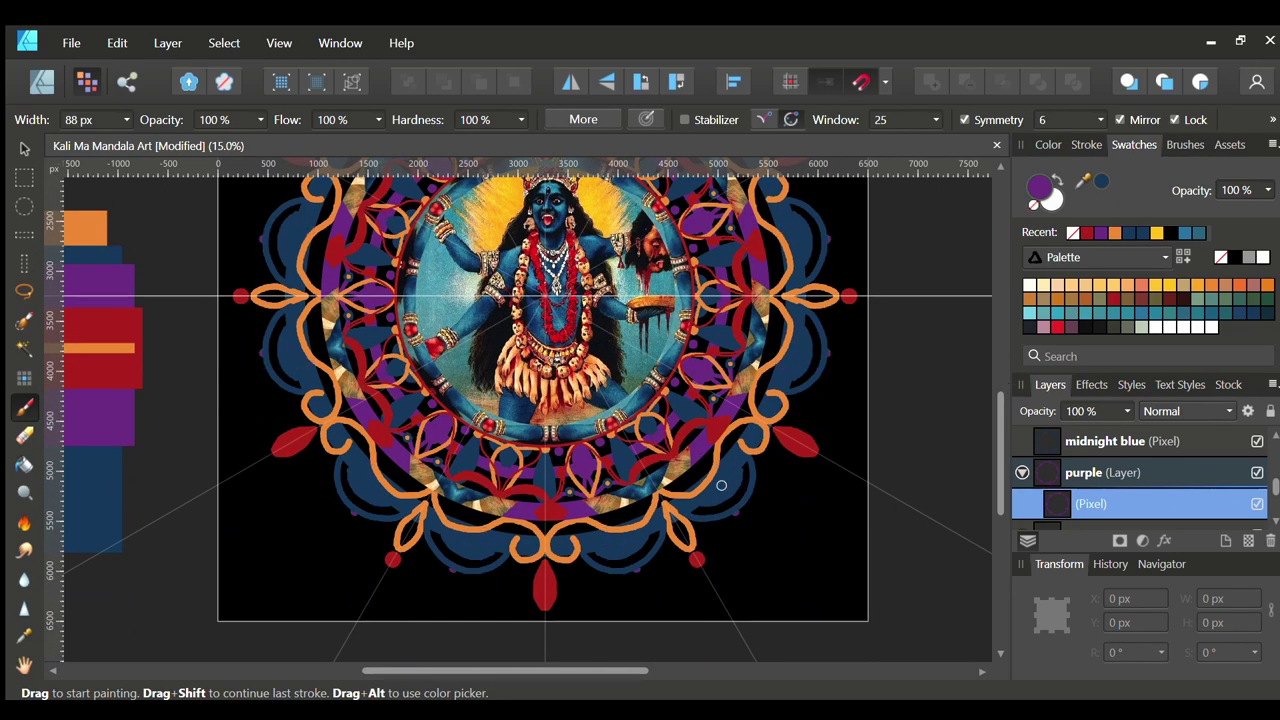
{"action": "left_click_drag", "start_coordinate": [718, 595], "coordinate": [660, 522]}
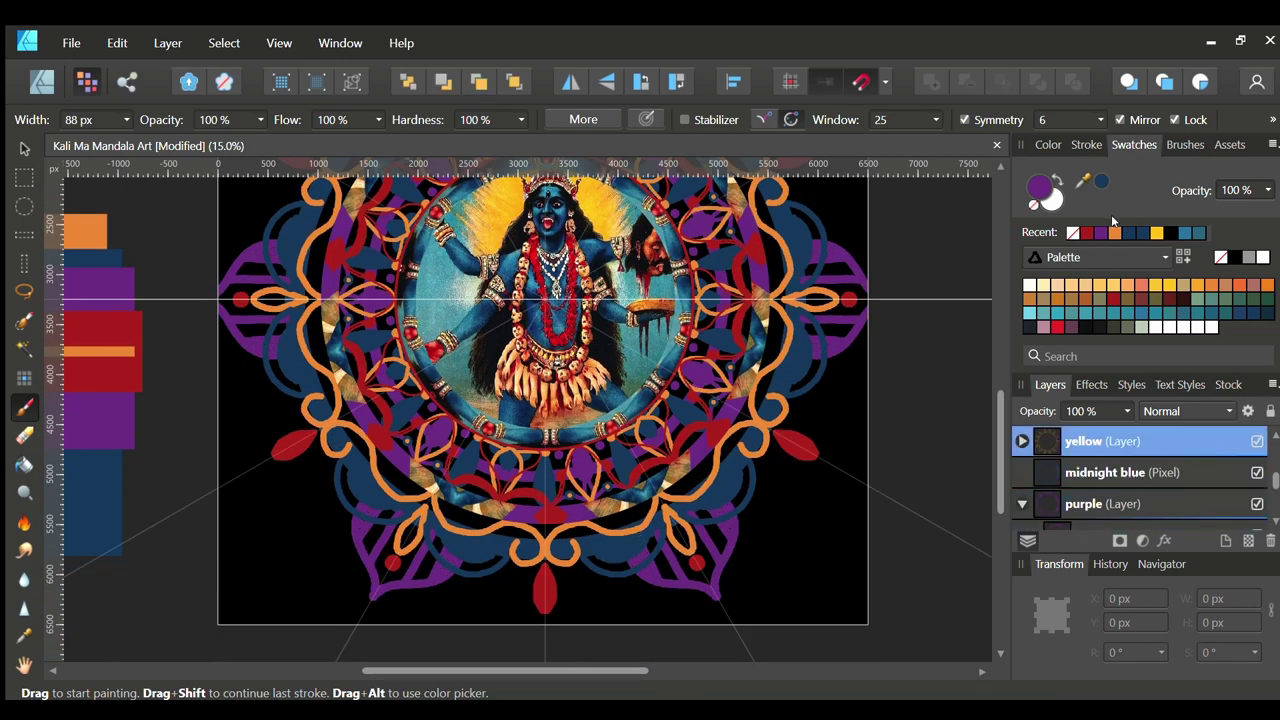
Paint orange dots beside the red dots and orange scrollwork along the purple petal edges
{"action": "left_click", "coordinate": [1211, 285]}
{"action": "left_click", "coordinate": [697, 563]}
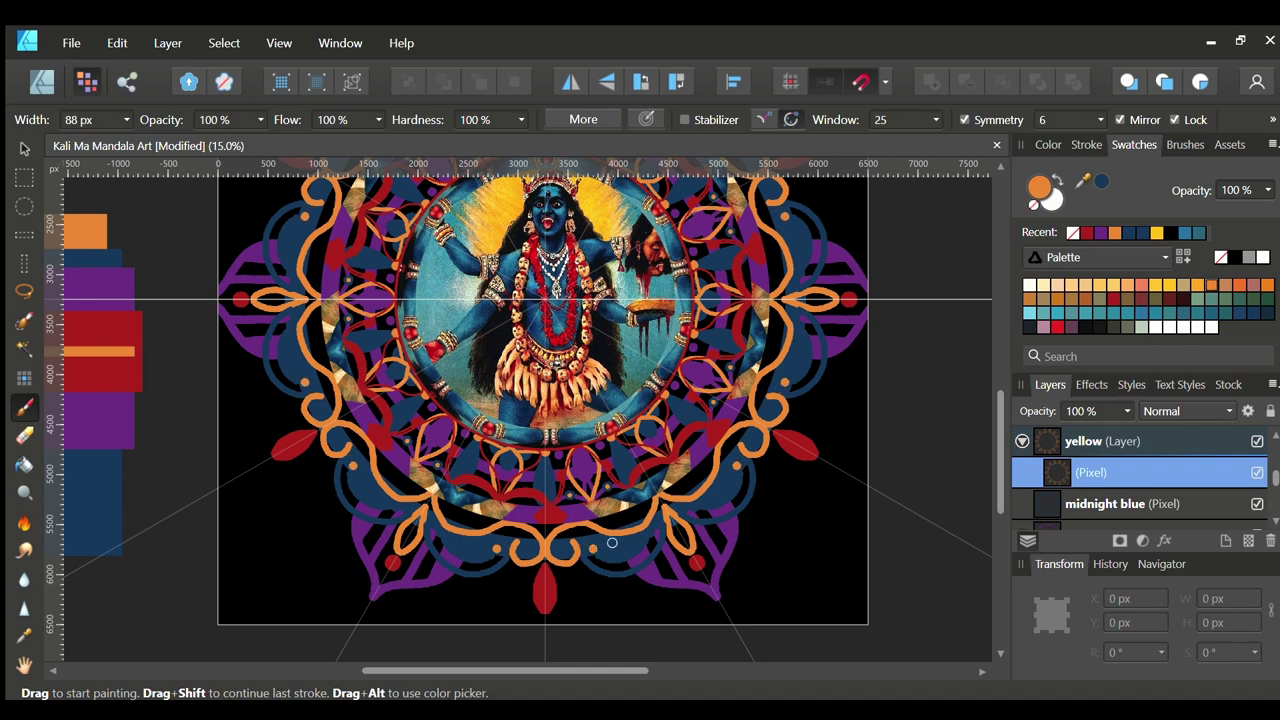
{"action": "scroll", "coordinate": [1000, 257], "scroll_direction": "up", "scroll_amount": 5}
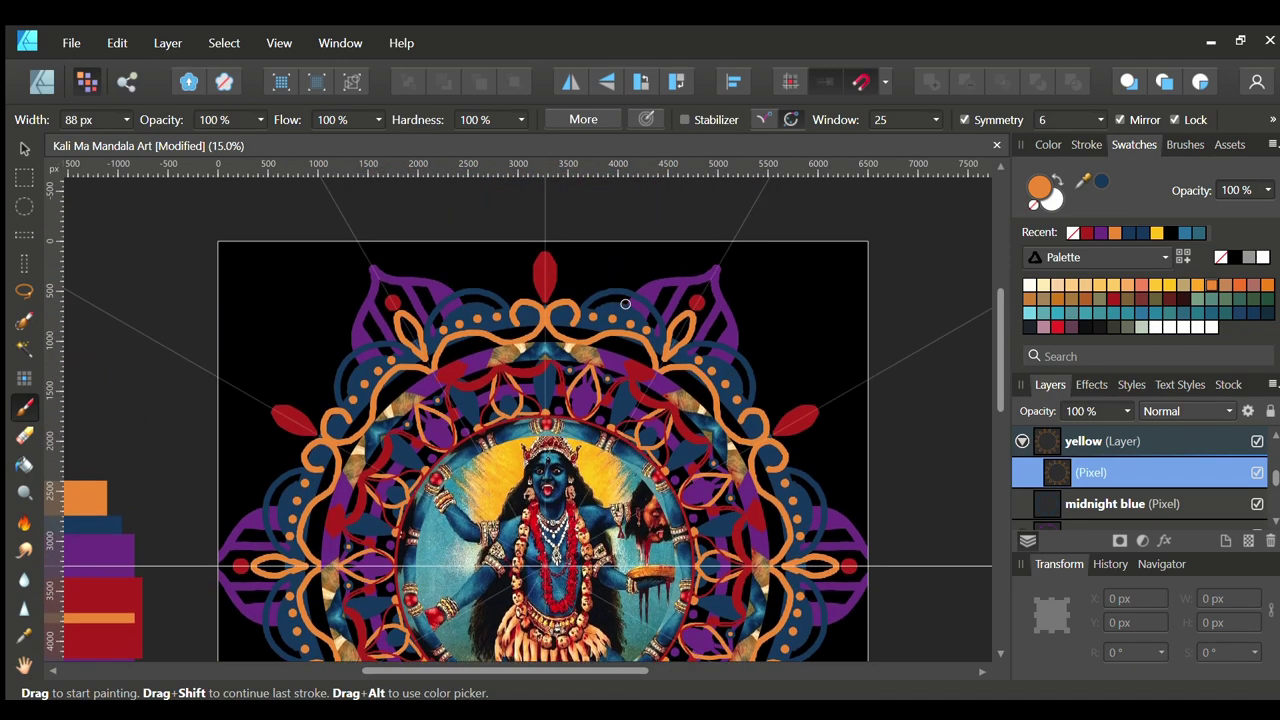
{"action": "left_click_drag", "start_coordinate": [645, 293], "coordinate": [722, 260]}
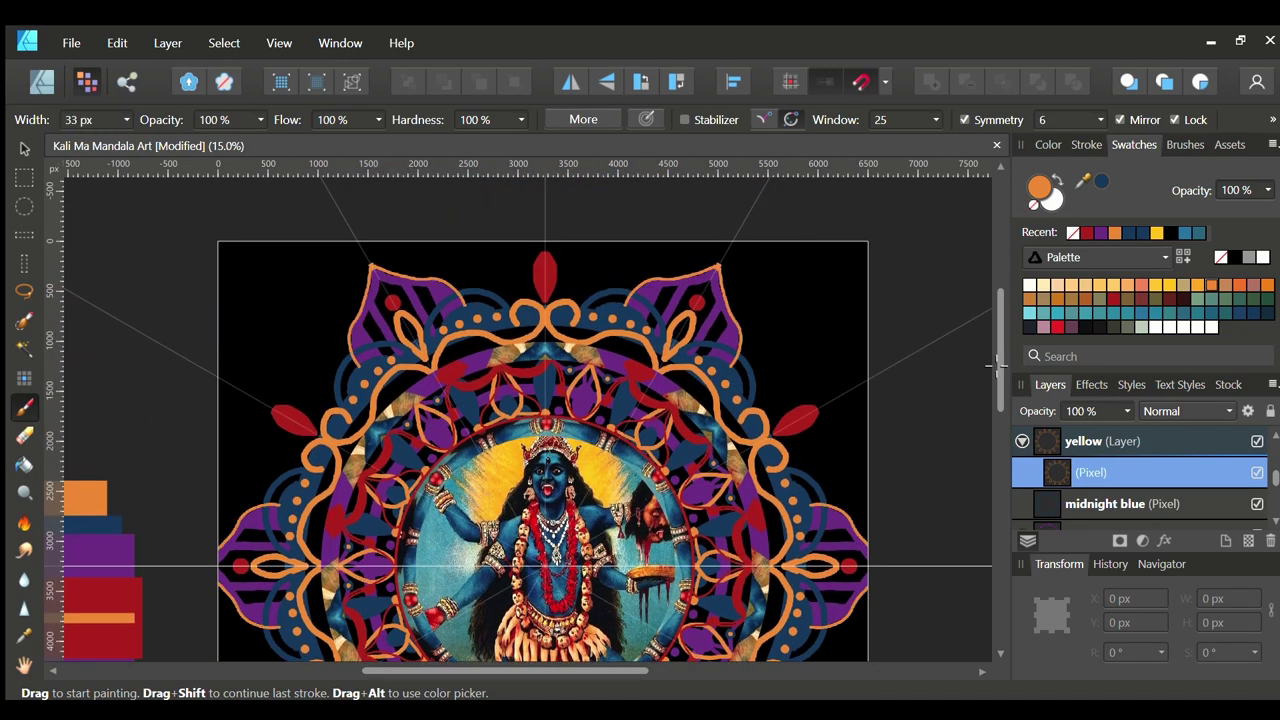
{"action": "scroll", "coordinate": [422, 607], "scroll_direction": "down", "scroll_amount": 5}
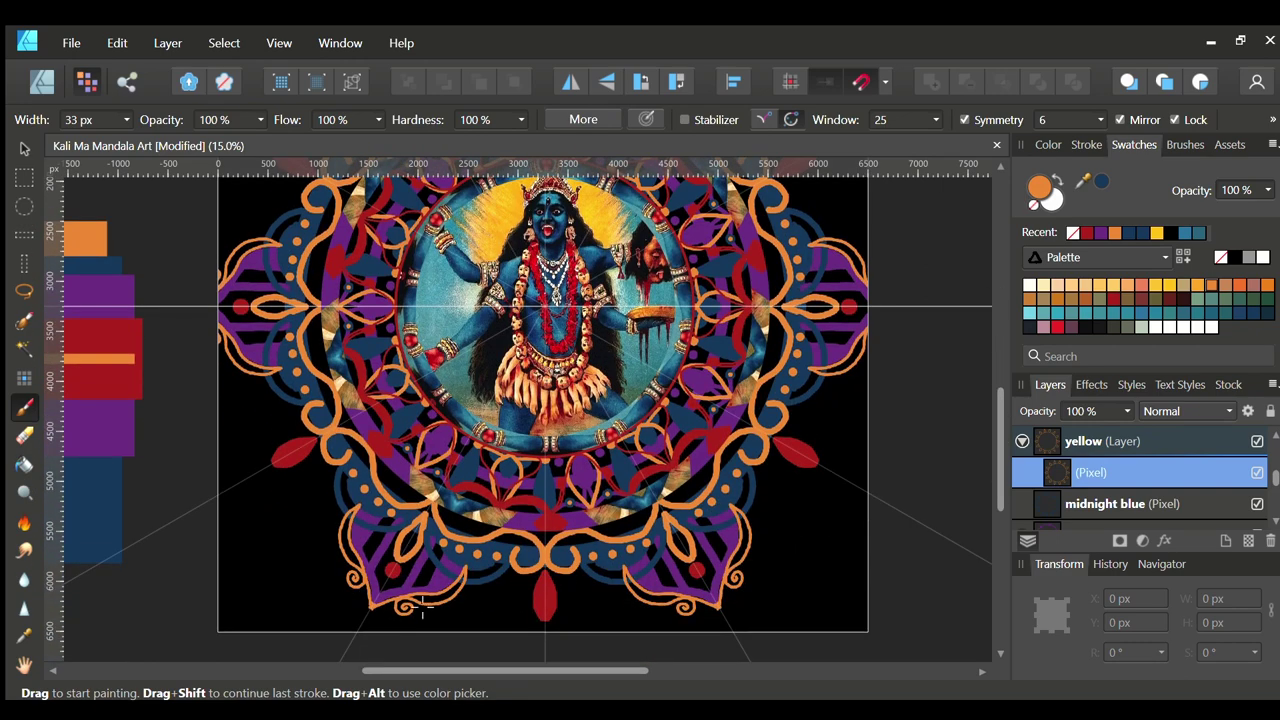
{"action": "left_click_drag", "start_coordinate": [422, 607], "coordinate": [474, 568]}
{"action": "key", "text": "ctrl+z"}
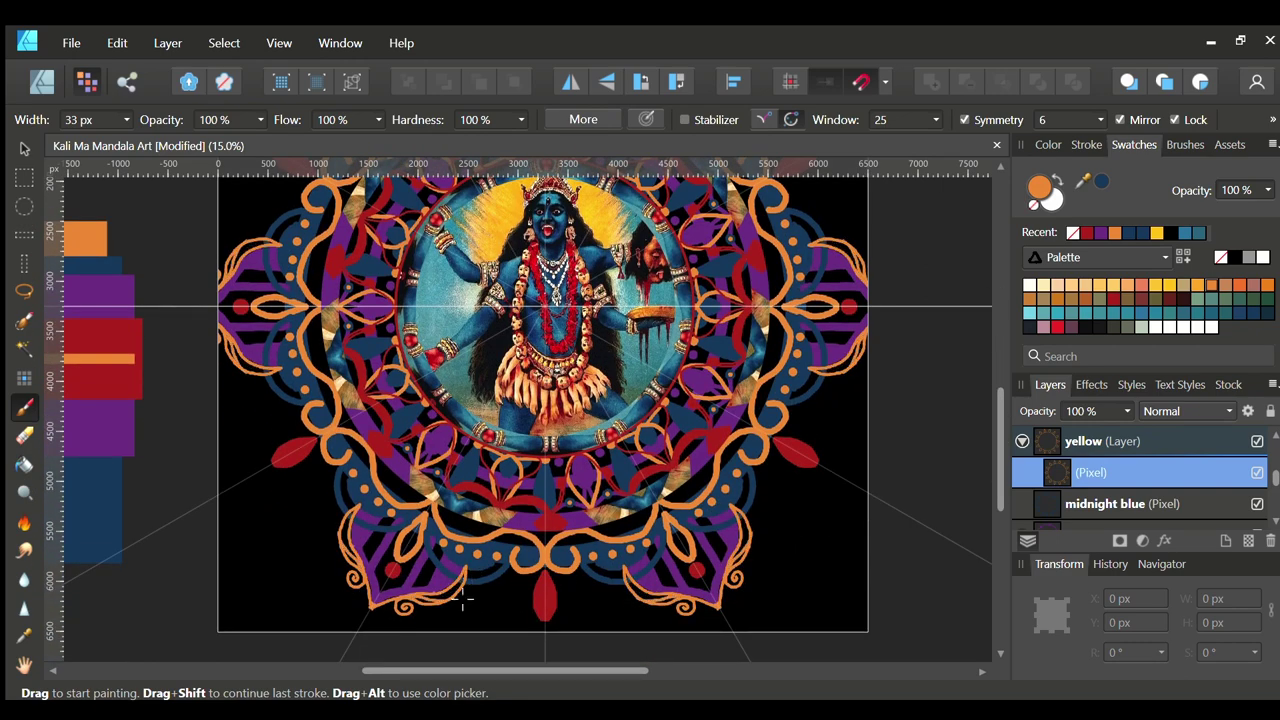
Return to the Designer persona and zoom to fit the whole mandala
{"action": "left_click_drag", "start_coordinate": [1000, 395], "coordinate": [1000, 399]}
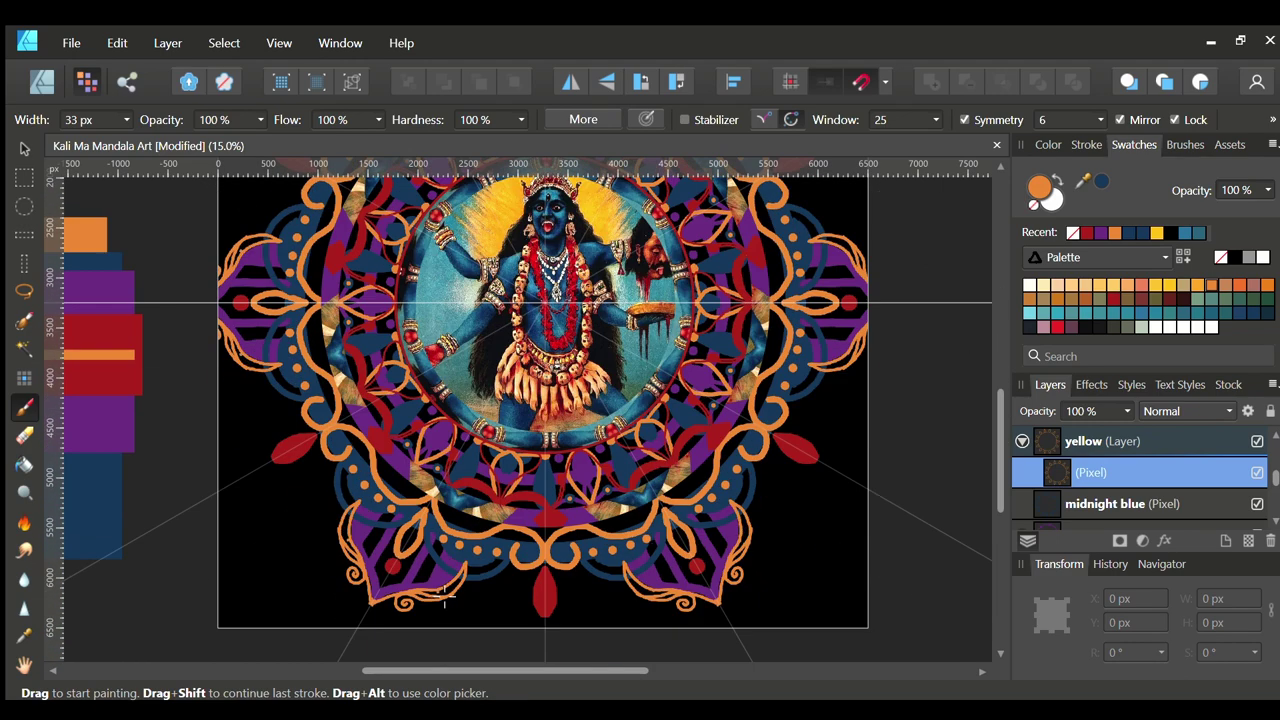
{"action": "scroll", "coordinate": [577, 568], "scroll_direction": "down", "scroll_amount": 1}
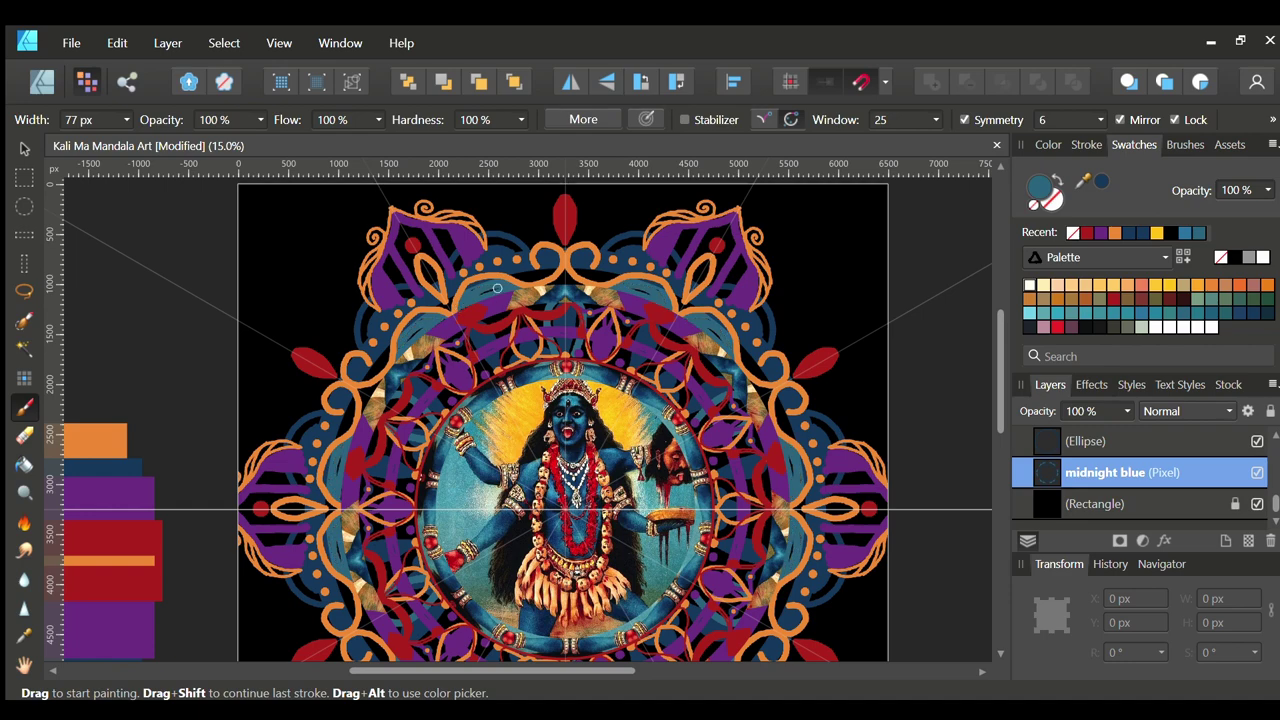
{"action": "scroll", "coordinate": [995, 327], "scroll_direction": "down", "scroll_amount": 5}
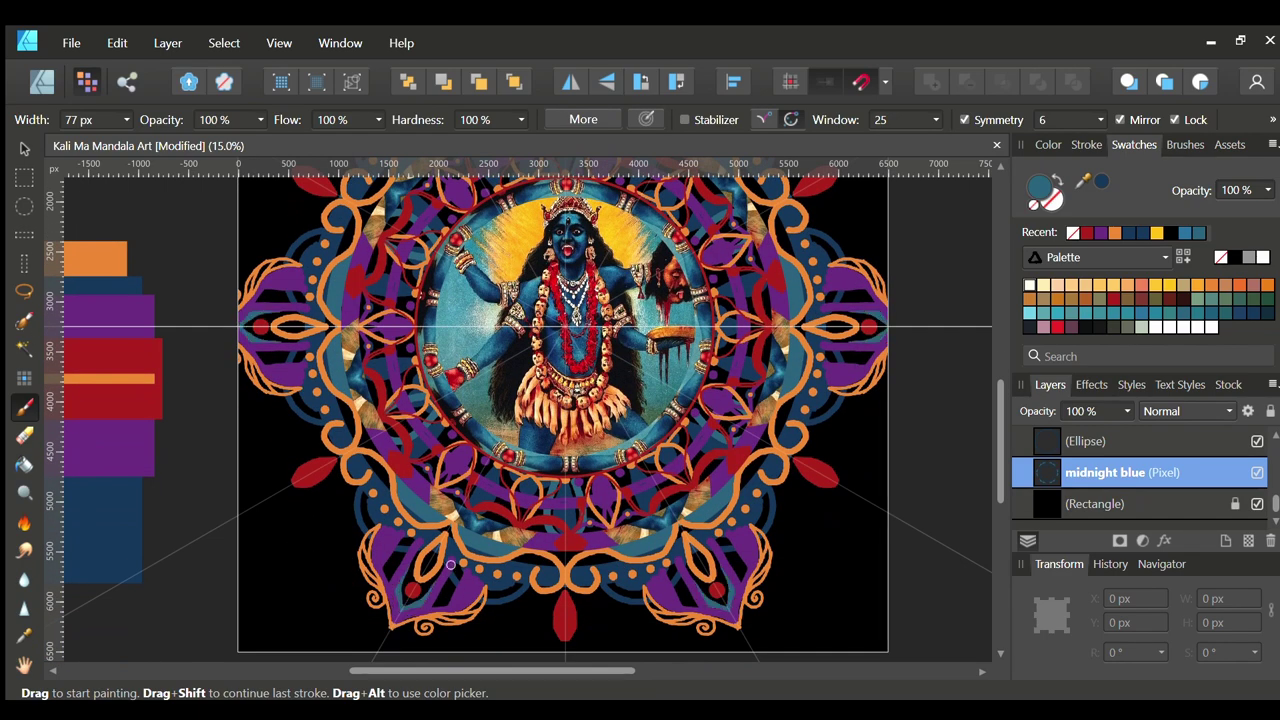
{"action": "scroll", "coordinate": [1001, 350], "scroll_direction": "up", "scroll_amount": 3}
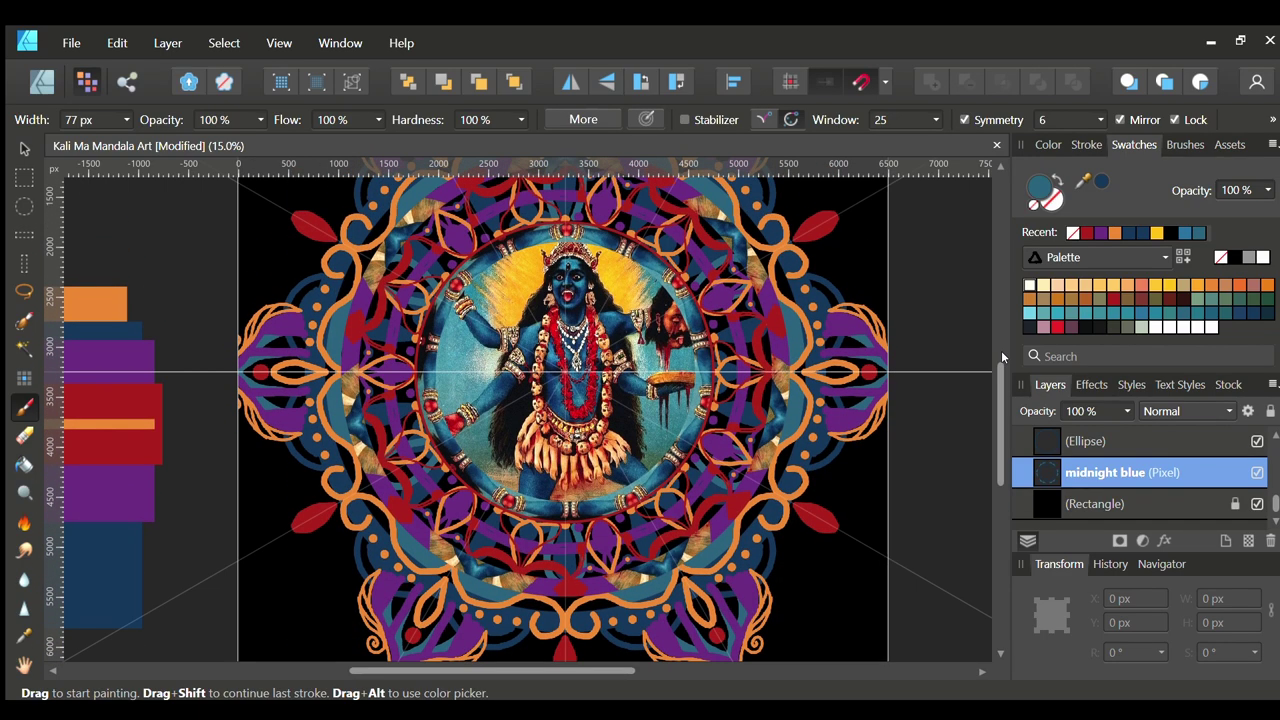
{"action": "key", "text": "ctrl+minus"}
{"action": "key", "text": "ctrl+1"}
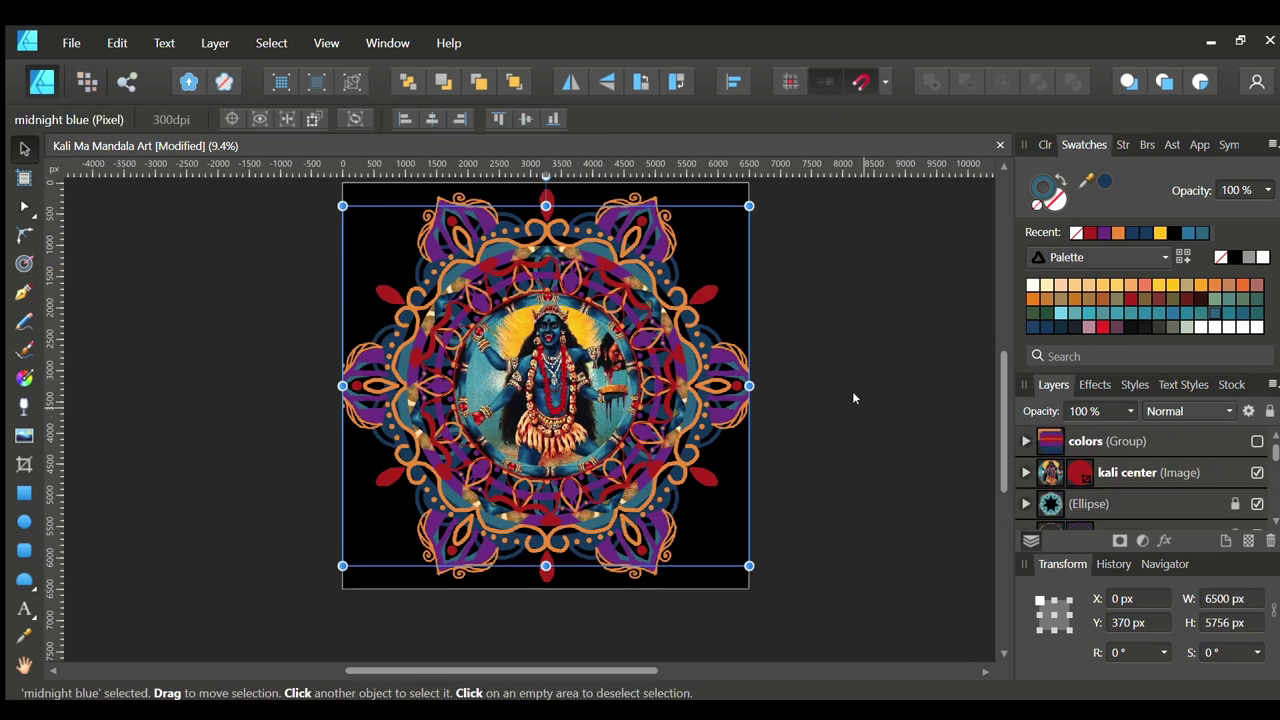
Add an enlarged dark-filled circle beneath midnight blue, then paint mirrored red curls around the top motif
{"action": "left_click_drag", "start_coordinate": [549, 408], "coordinate": [662, 521]}
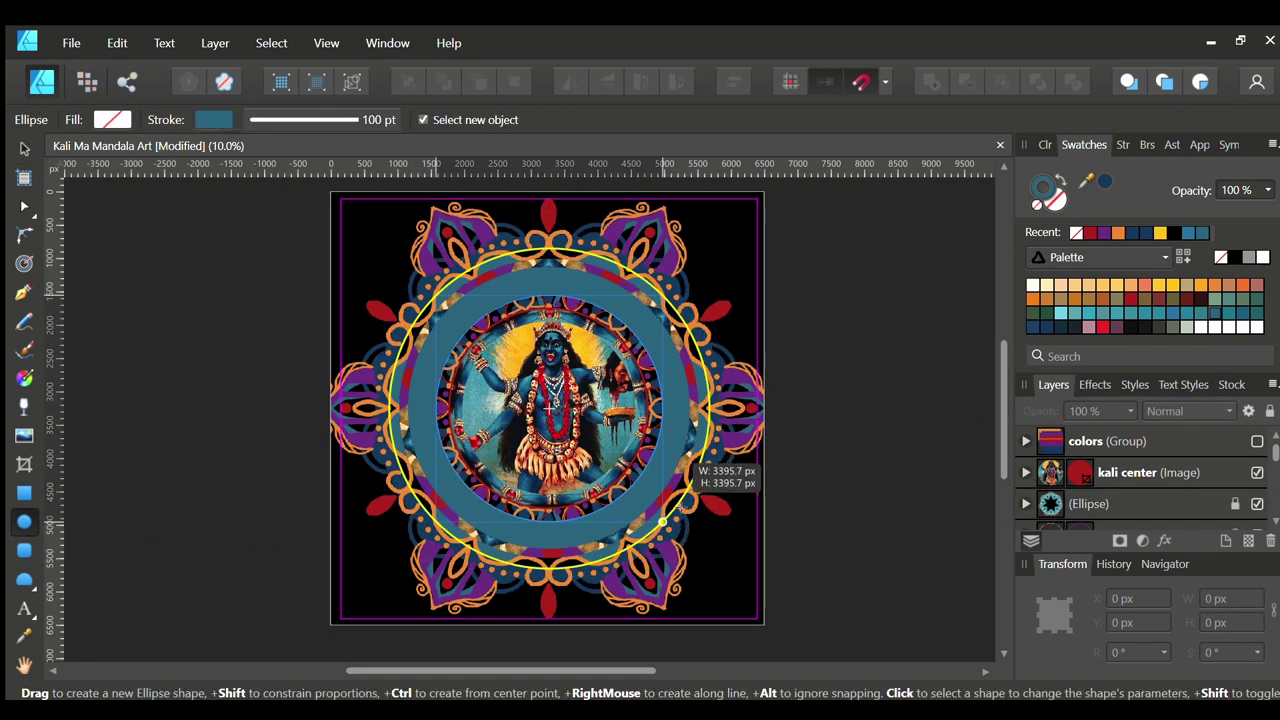
{"action": "left_click", "coordinate": [1102, 327]}
{"action": "left_click", "coordinate": [1073, 328]}
{"action": "key", "text": "shift+x"}
{"action": "left_click_drag", "start_coordinate": [1088, 441], "coordinate": [1088, 520]}
{"action": "left_click_drag", "start_coordinate": [662, 296], "coordinate": [717, 241]}
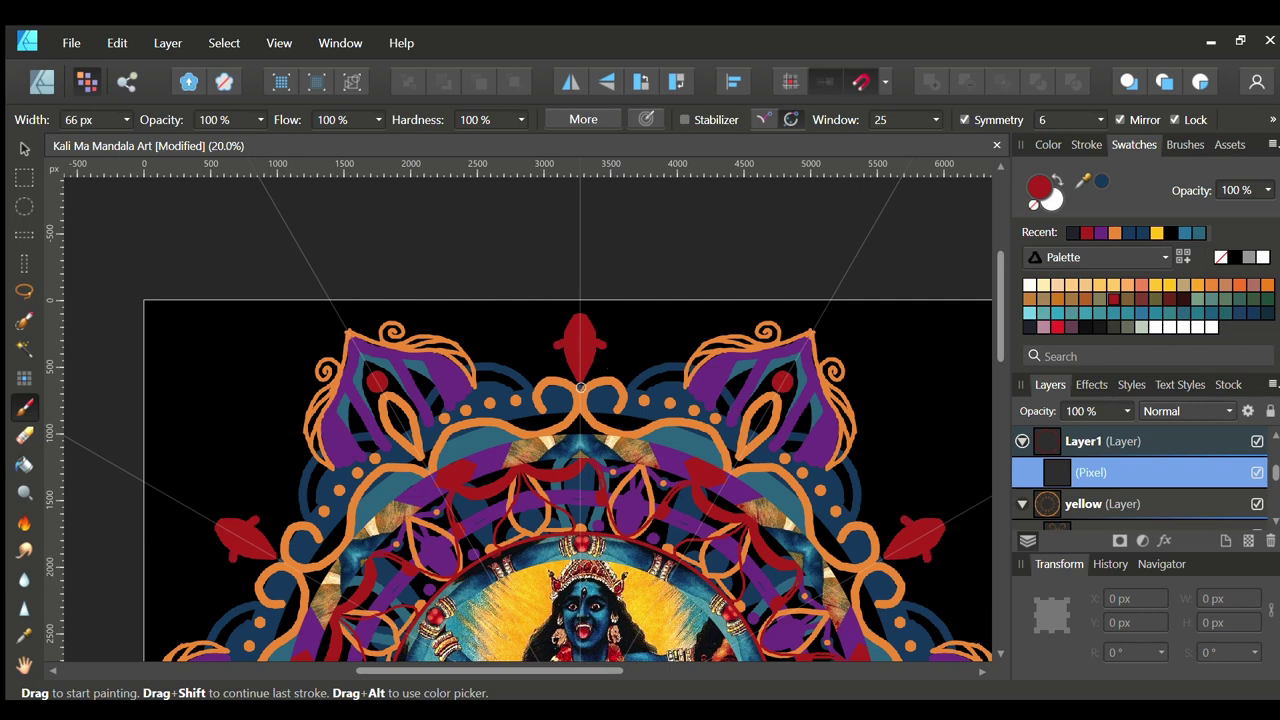
{"action": "left_click_drag", "start_coordinate": [580, 387], "coordinate": [647, 359]}
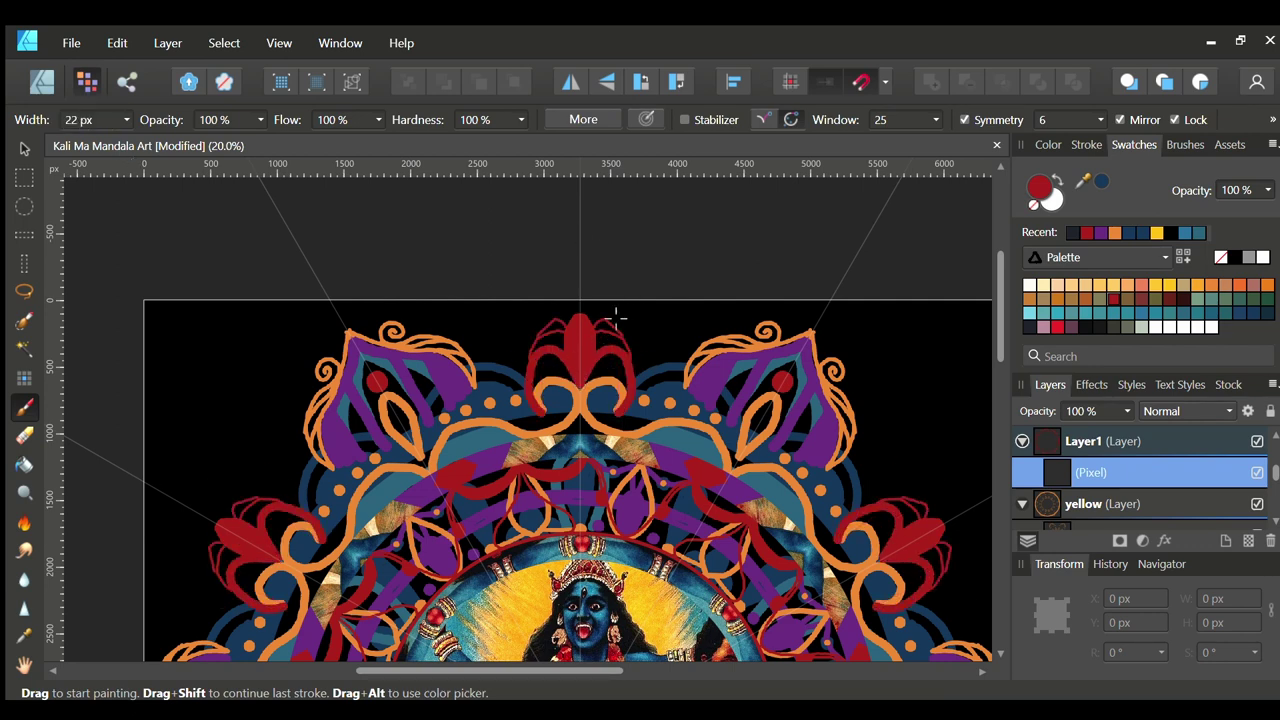
Paint red into the top petal motif with the 66 px brush
{"action": "scroll", "coordinate": [652, 325], "scroll_direction": "down", "scroll_amount": 2}
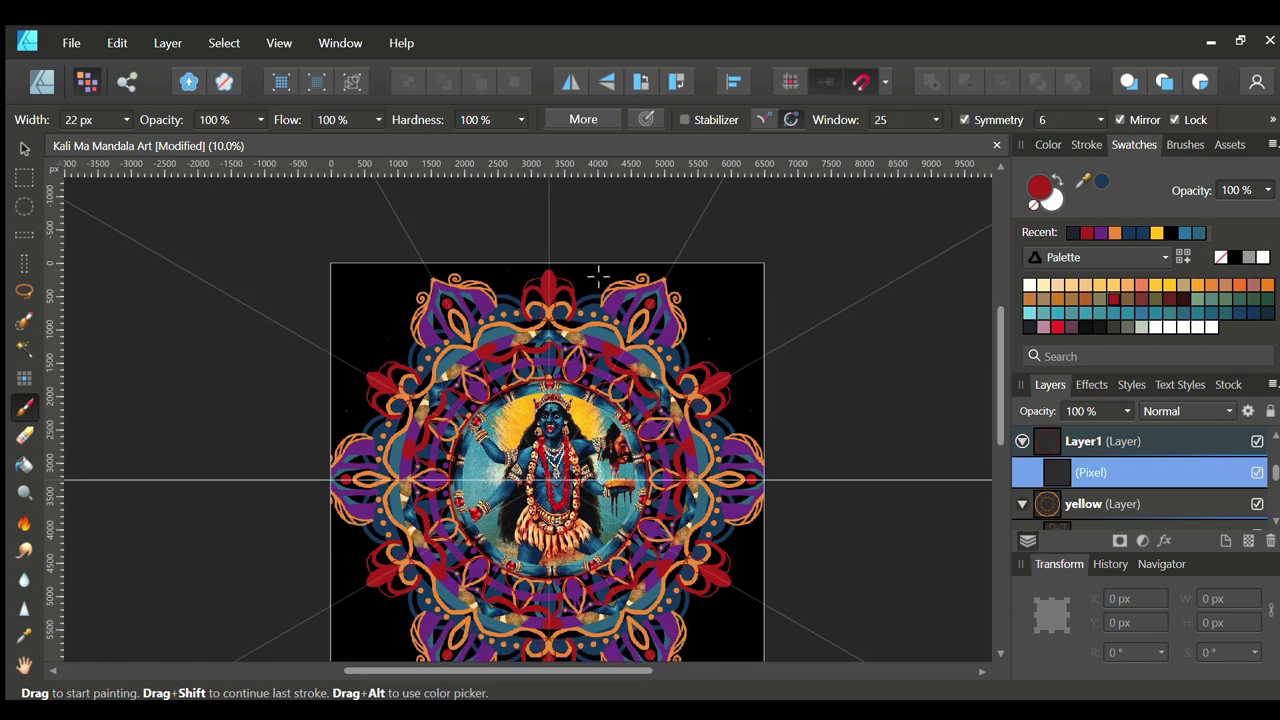
{"action": "scroll", "coordinate": [598, 272], "scroll_direction": "up", "scroll_amount": 2}
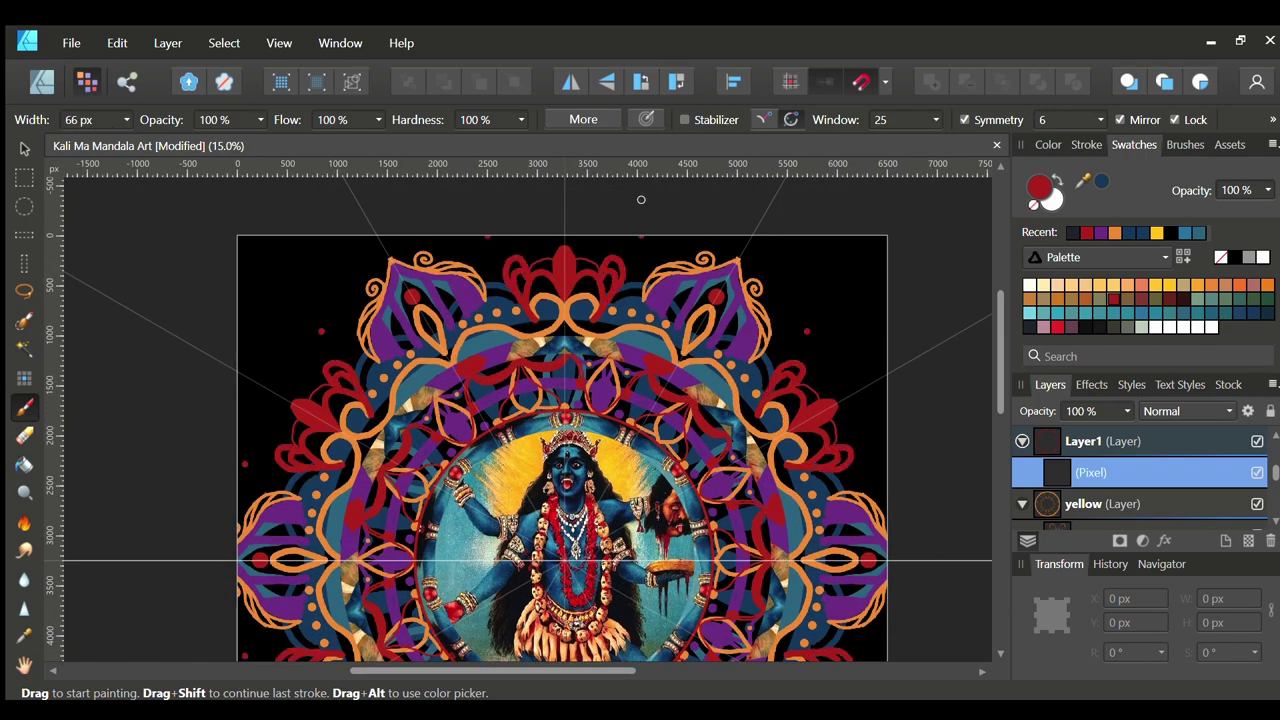
{"action": "scroll", "coordinate": [493, 273], "scroll_direction": "down", "scroll_amount": 3}
{"action": "scroll", "coordinate": [526, 258], "scroll_direction": "up", "scroll_amount": 3}
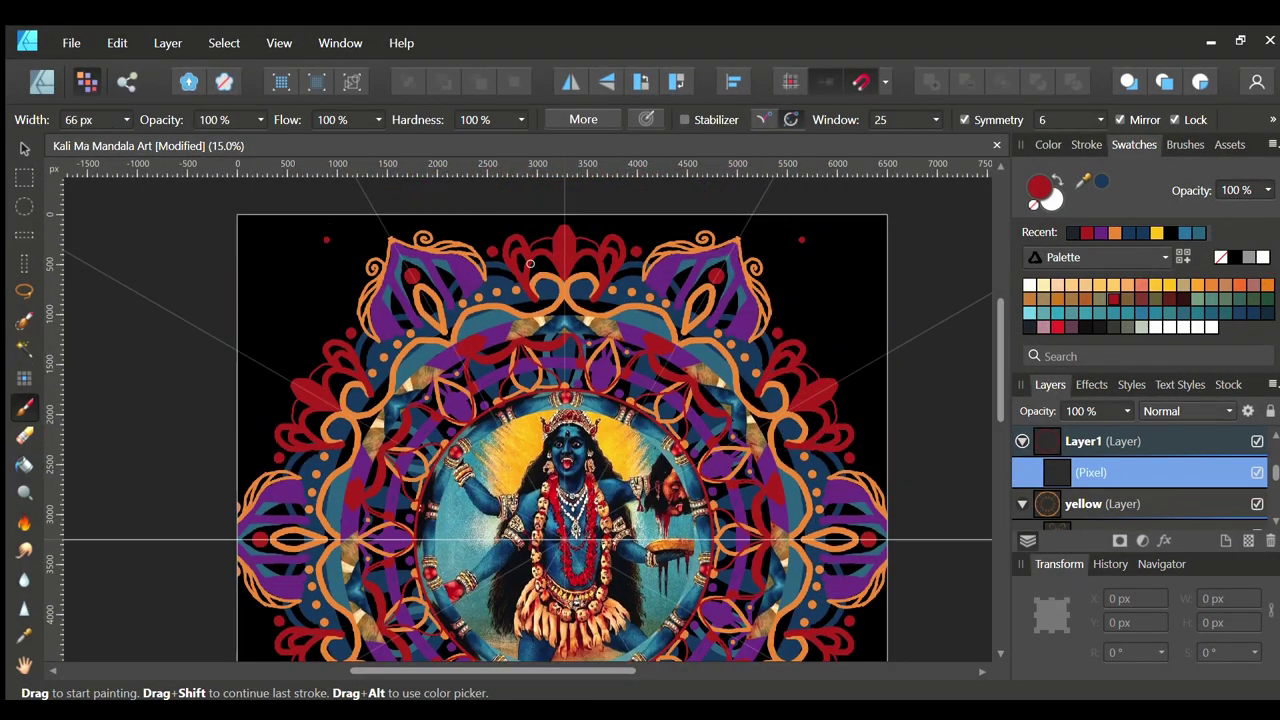
{"action": "left_click_drag", "start_coordinate": [530, 250], "coordinate": [556, 246]}
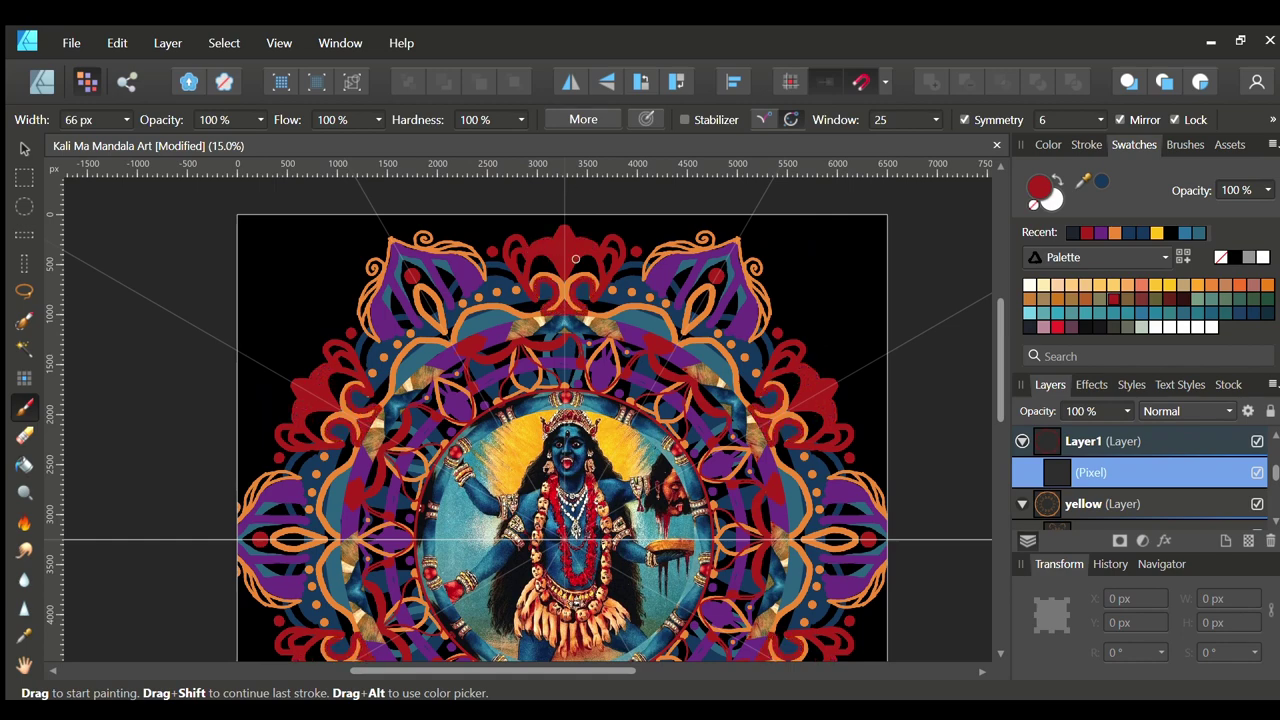
Halve the brush to 33 px and add mirrored red curls beyond the upper-right outer petals
{"action": "scroll", "coordinate": [575, 259], "scroll_direction": "up", "scroll_amount": 1}
{"action": "key", "text": "bracketleft"}
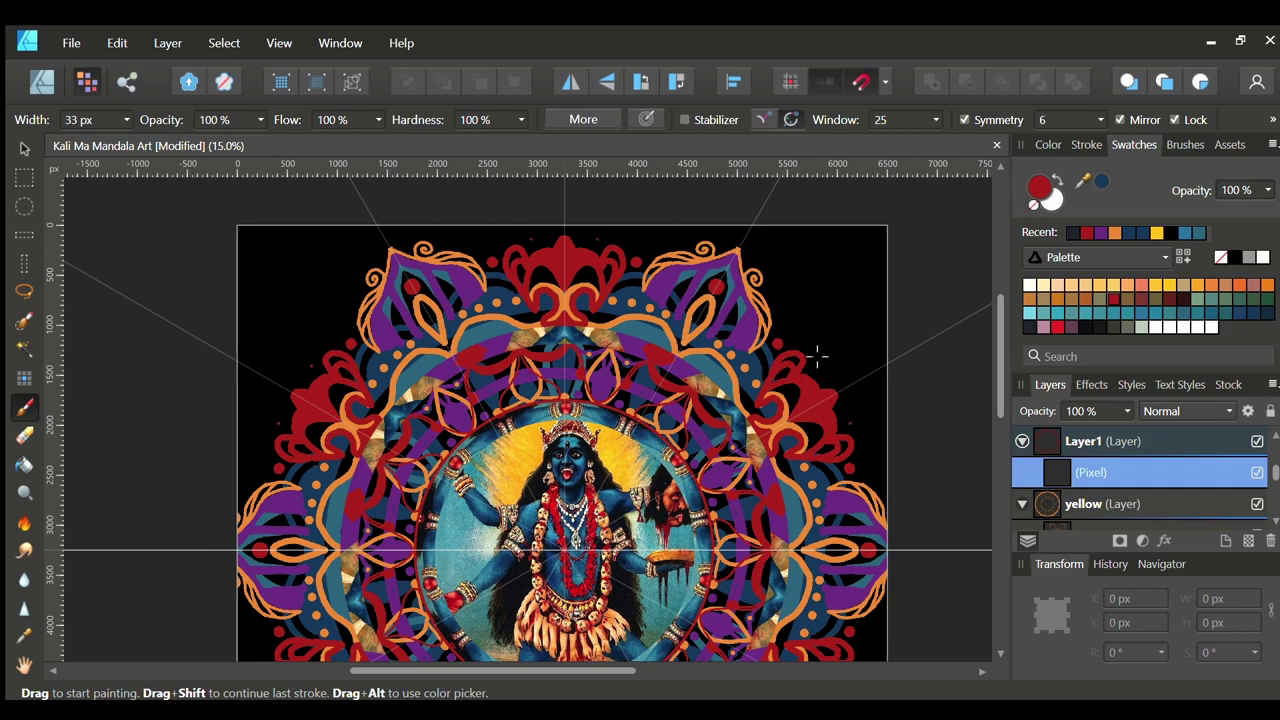
{"action": "left_click_drag", "start_coordinate": [792, 345], "coordinate": [814, 296]}
{"action": "scroll", "coordinate": [808, 300], "scroll_direction": "down", "scroll_amount": 3}
{"action": "scroll", "coordinate": [808, 310], "scroll_direction": "up", "scroll_amount": 3}
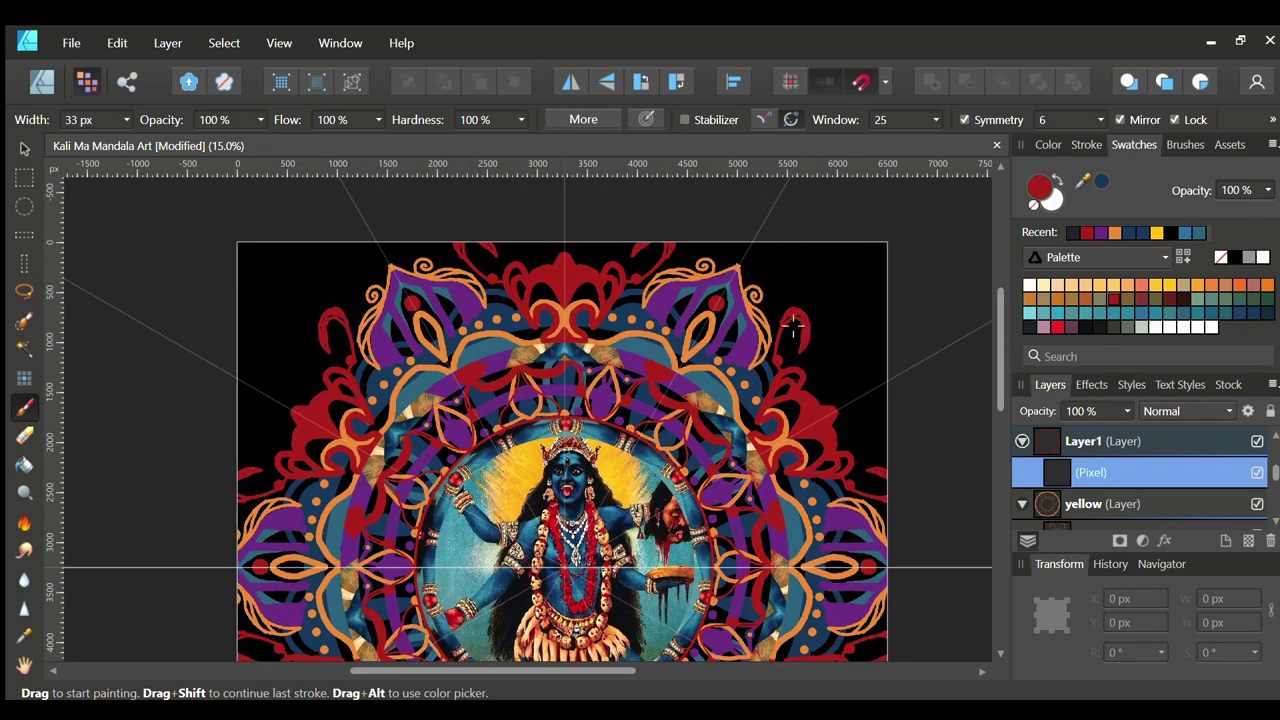
{"action": "left_click_drag", "start_coordinate": [782, 318], "coordinate": [795, 325]}
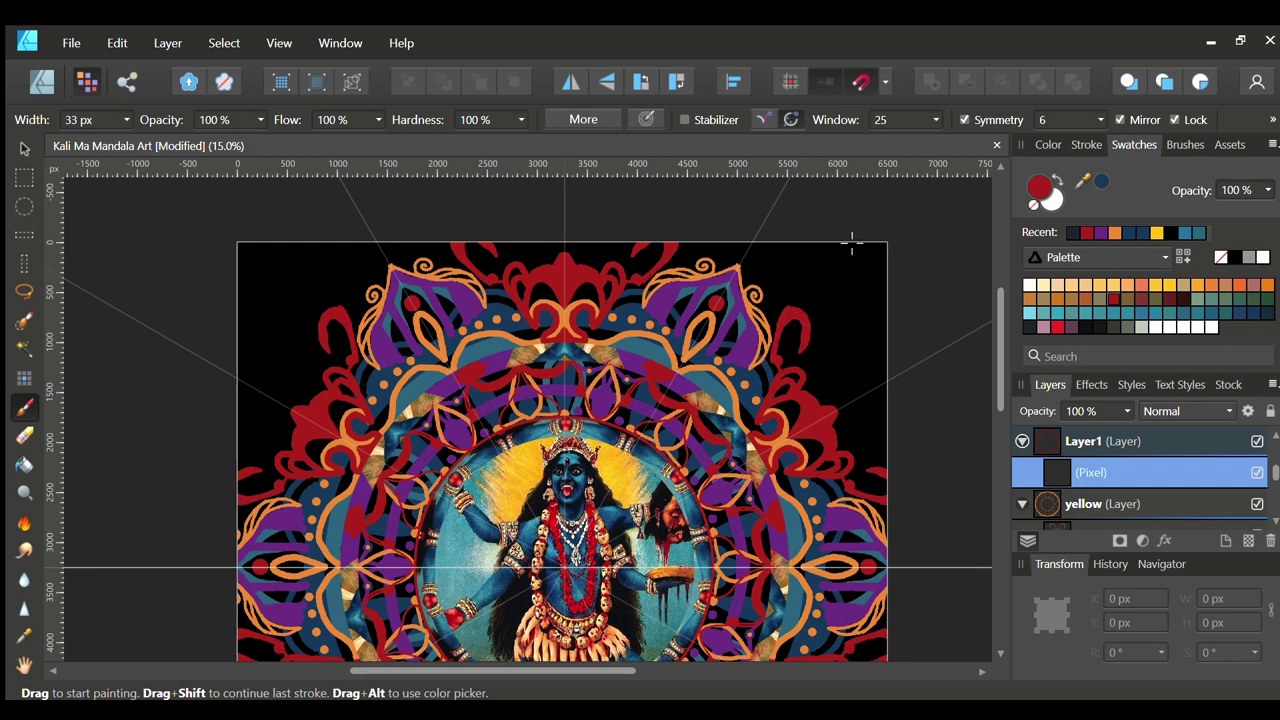
{"action": "scroll", "coordinate": [1080, 450], "scroll_direction": "up", "scroll_amount": 2}
{"action": "left_click", "coordinate": [1110, 503]}
{"action": "key", "text": "bracketright"}
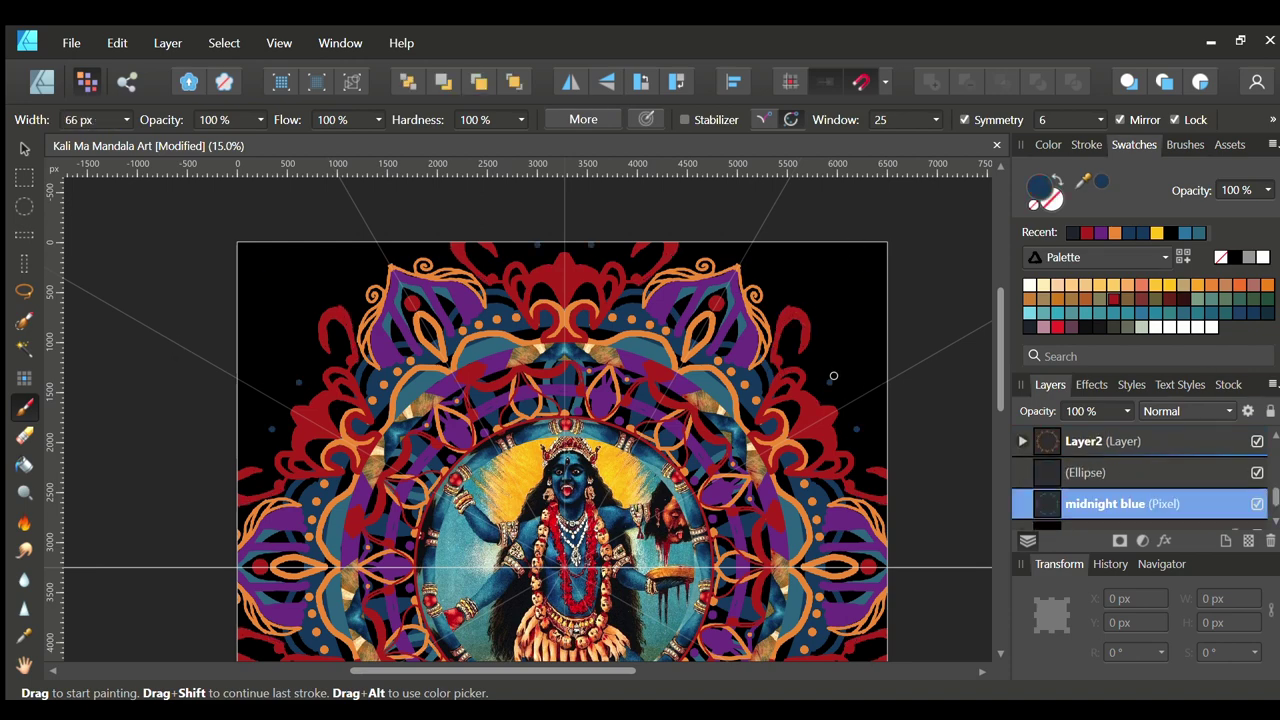
Paint mirrored dark blue and light blue strokes along the mandala's outer edge
{"action": "left_click_drag", "start_coordinate": [1000, 377], "coordinate": [1001, 484]}
{"action": "scroll", "coordinate": [830, 478], "scroll_direction": "up", "scroll_amount": 1}
{"action": "left_click_drag", "start_coordinate": [845, 440], "coordinate": [830, 478]}
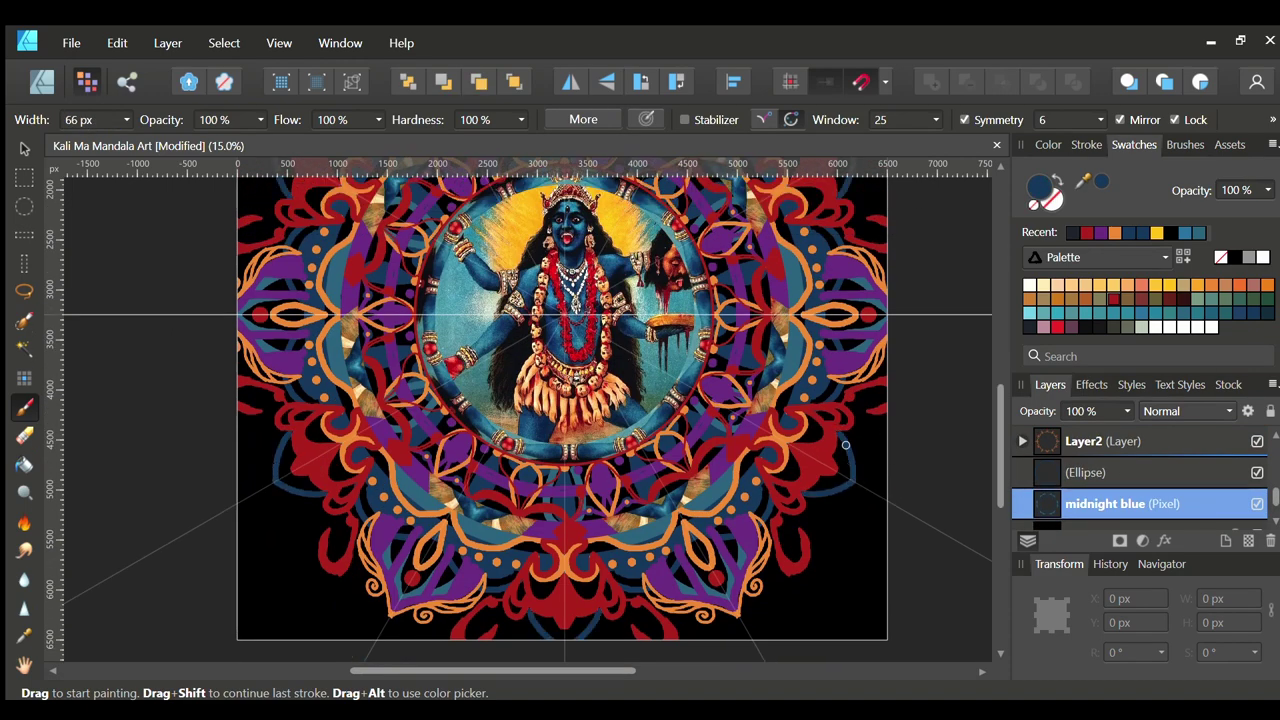
{"action": "left_click", "coordinate": [576, 326], "text": "alt"}
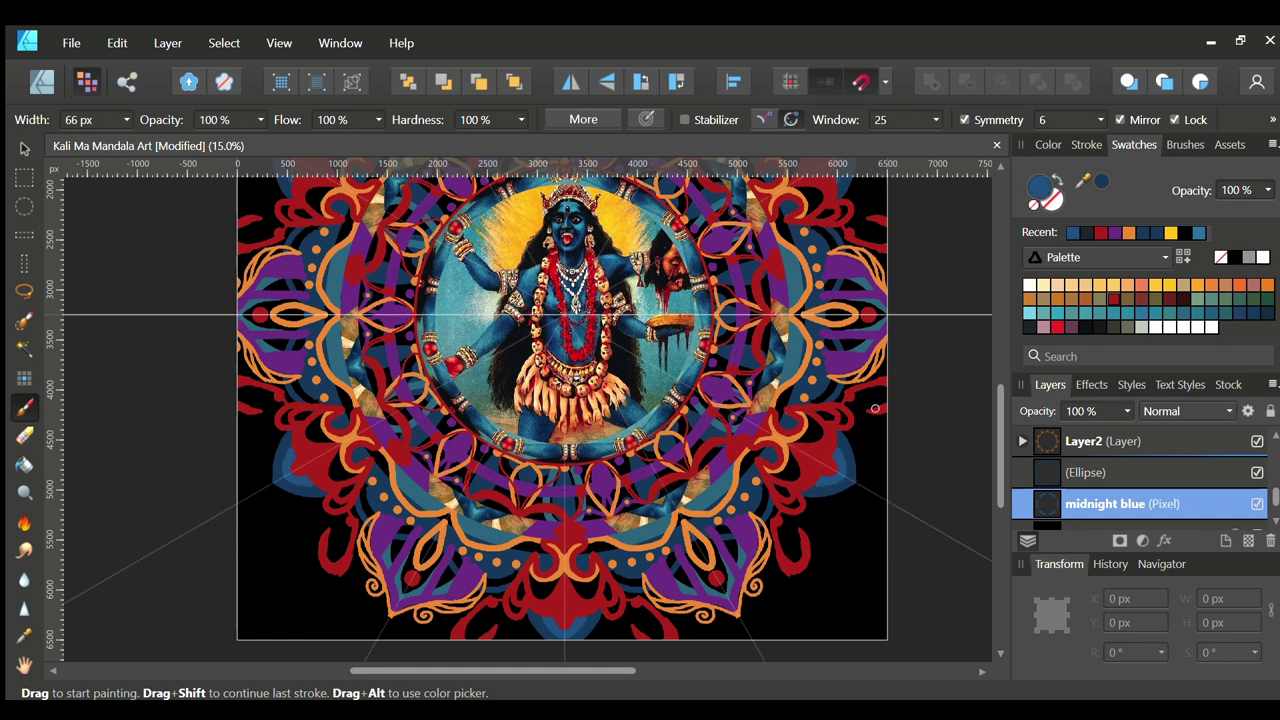
{"action": "key", "text": "ctrl+minus"}
{"action": "left_click_drag", "start_coordinate": [694, 519], "coordinate": [709, 503]}
Paint dark over the background corners, undo it, then choose purple on the purple layer
{"action": "scroll", "coordinate": [724, 471], "scroll_direction": "up", "scroll_amount": 2}
{"action": "left_click", "coordinate": [1087, 232]}
{"action": "mouse_move", "coordinate": [100, 119]}
{"action": "left_mouse_down"}
{"action": "mouse_move", "coordinate": [730, 302]}
{"action": "mouse_move", "coordinate": [769, 351]}
{"action": "mouse_move", "coordinate": [726, 190]}
{"action": "left_mouse_up"}
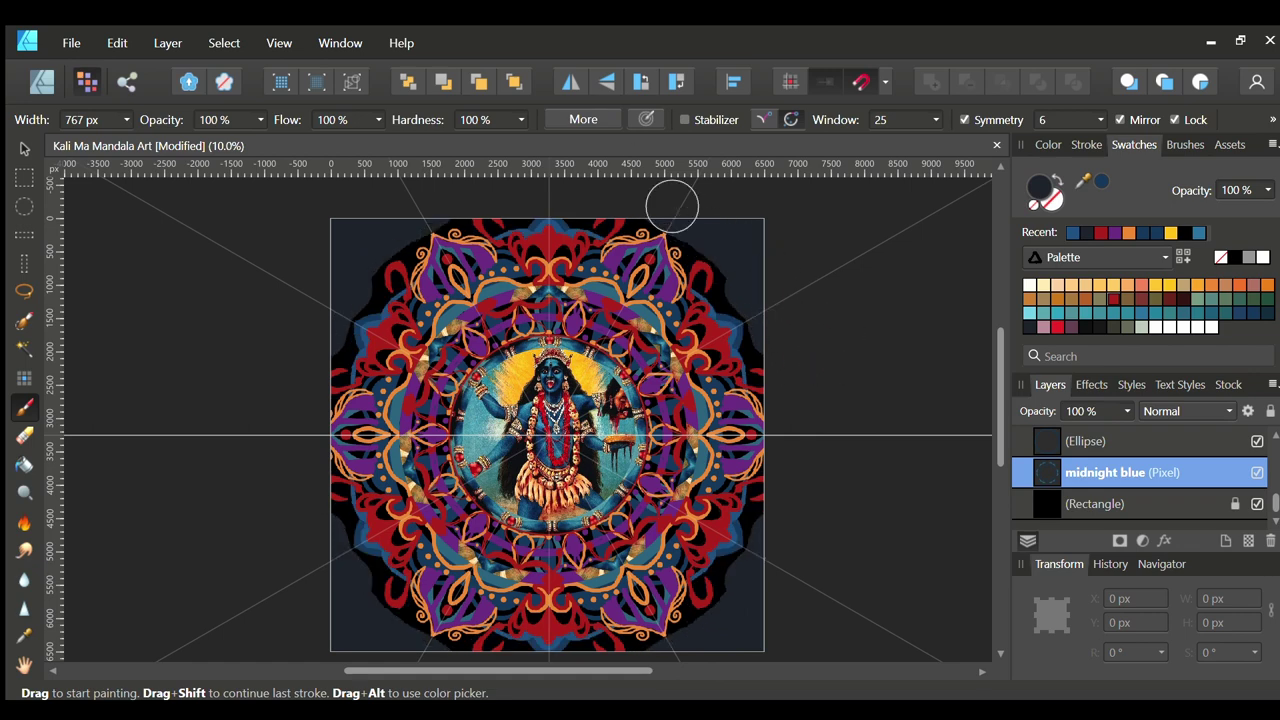
{"action": "key", "text": "ctrl+z"}
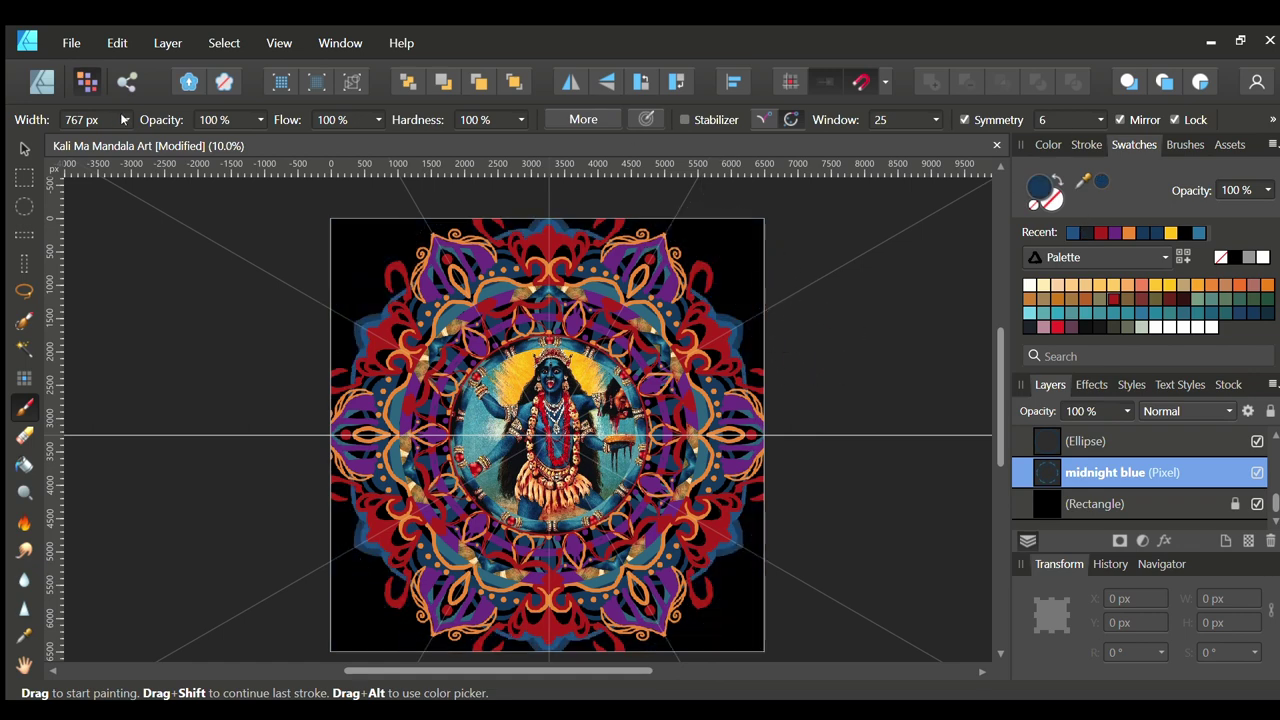
{"action": "left_click", "coordinate": [1113, 232]}
{"action": "left_click", "coordinate": [1100, 472]}
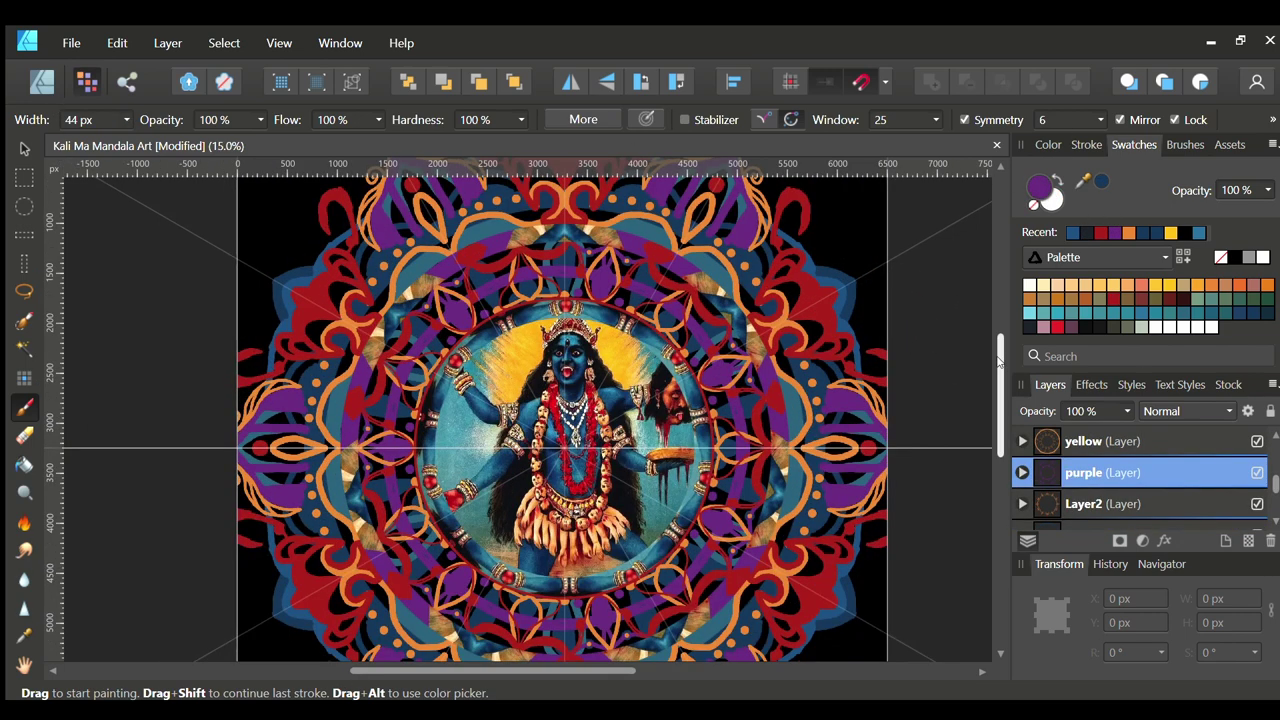
Paint mirrored purple accents, a small dot and short strokes beside the outer right petals
{"action": "scroll", "coordinate": [587, 281], "scroll_direction": "up", "scroll_amount": 2}
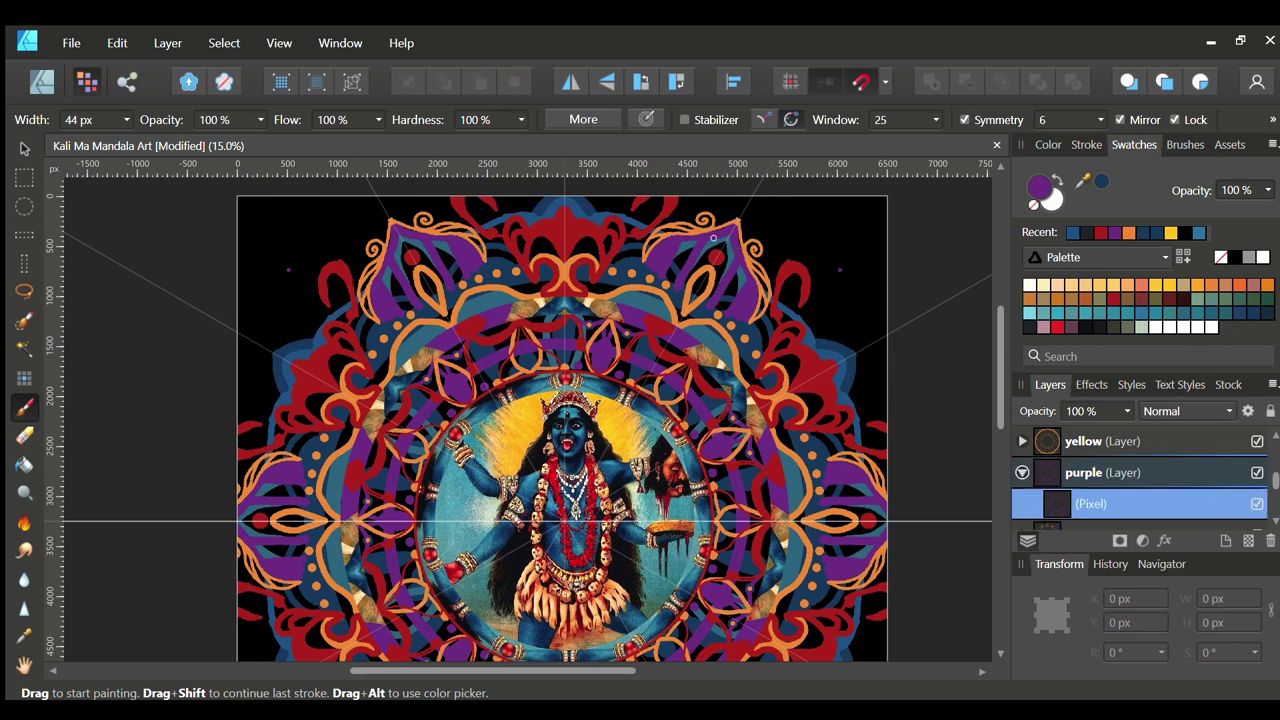
{"action": "mouse_move", "coordinate": [782, 300]}
{"action": "left_mouse_down"}
{"action": "mouse_move", "coordinate": [844, 359]}
{"action": "mouse_move", "coordinate": [835, 330]}
{"action": "mouse_move", "coordinate": [856, 325]}
{"action": "left_mouse_up"}
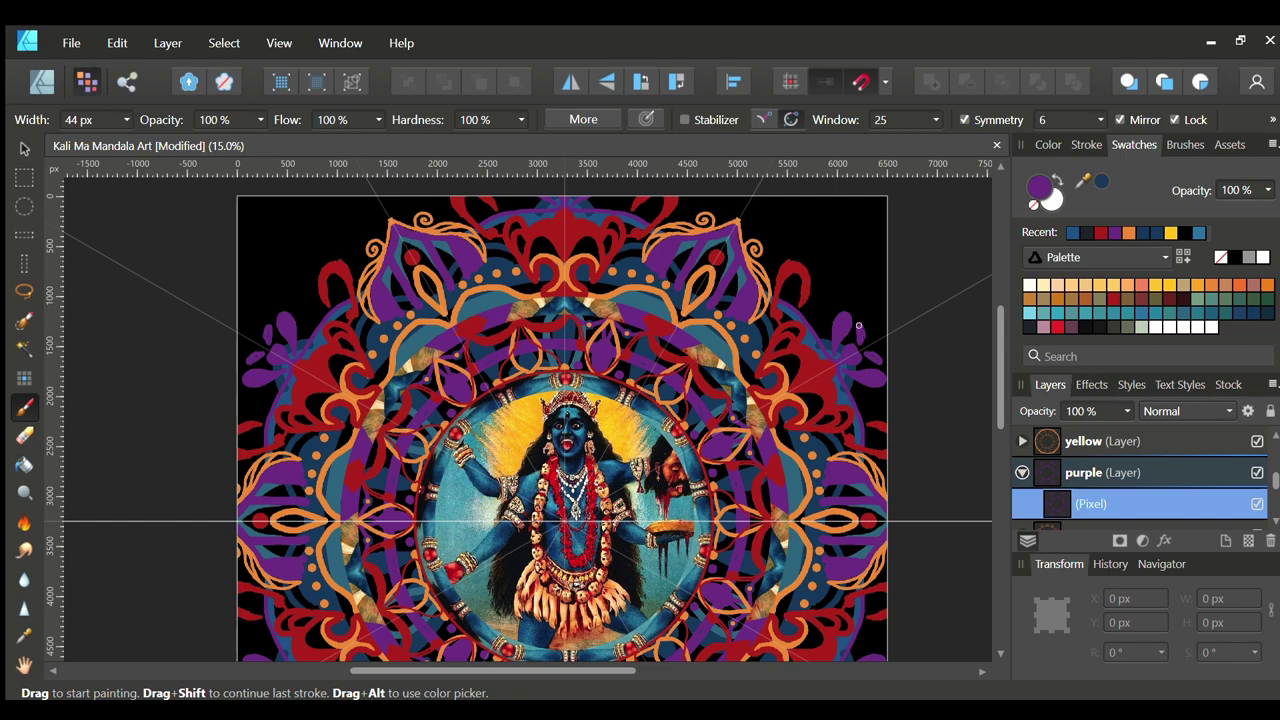
{"action": "left_click", "coordinate": [860, 290]}
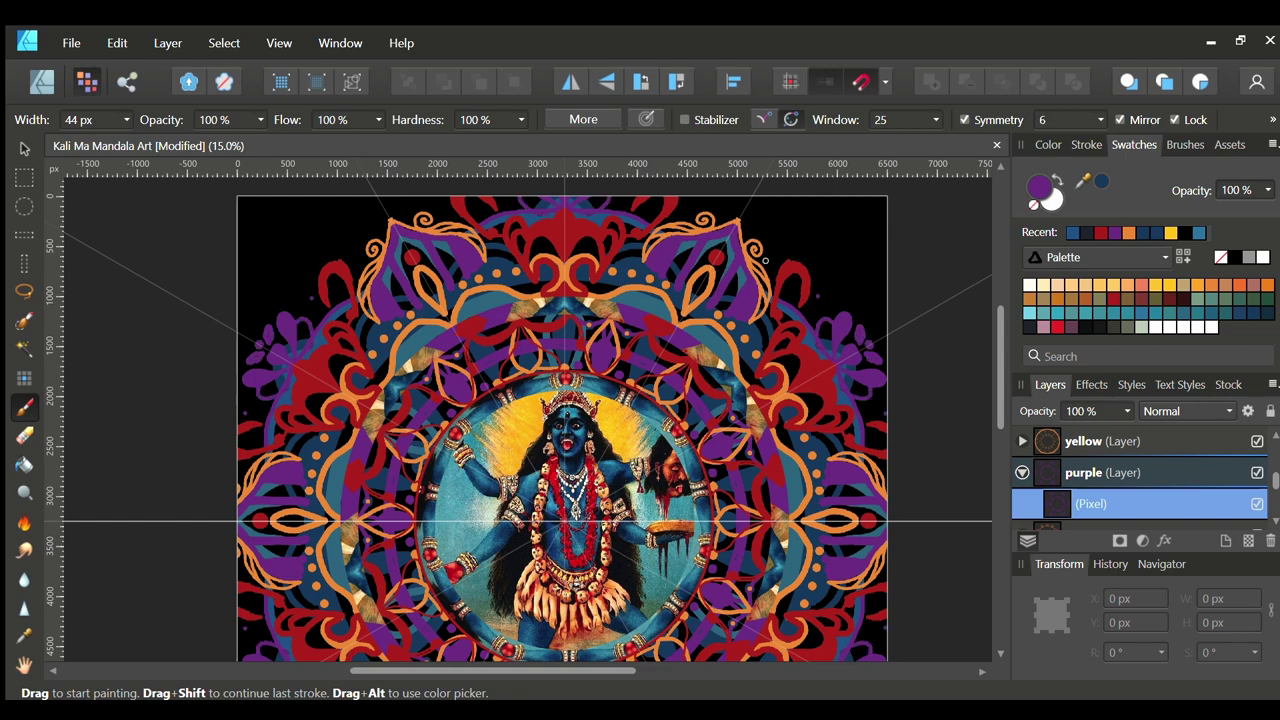
{"action": "left_click_drag", "start_coordinate": [816, 304], "coordinate": [803, 309]}
{"action": "key", "text": "ctrl+minus"}
{"action": "left_click", "coordinate": [1048, 450]}
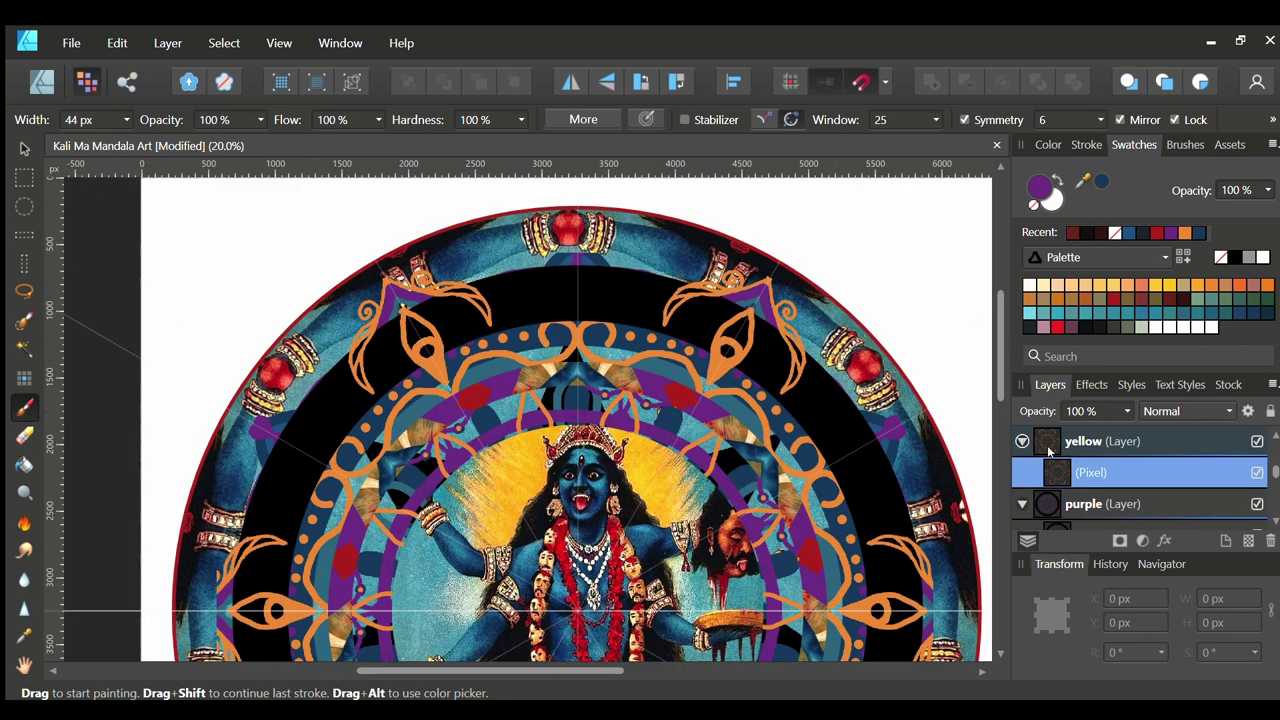
Paint and fill mirrored purple lobed shapes at the top of the black band
{"action": "mouse_move", "coordinate": [1048, 450]}
{"action": "left_mouse_down"}
{"action": "mouse_move", "coordinate": [1062, 570]}
{"action": "mouse_move", "coordinate": [1103, 490]}
{"action": "mouse_move", "coordinate": [1081, 432]}
{"action": "left_mouse_up"}
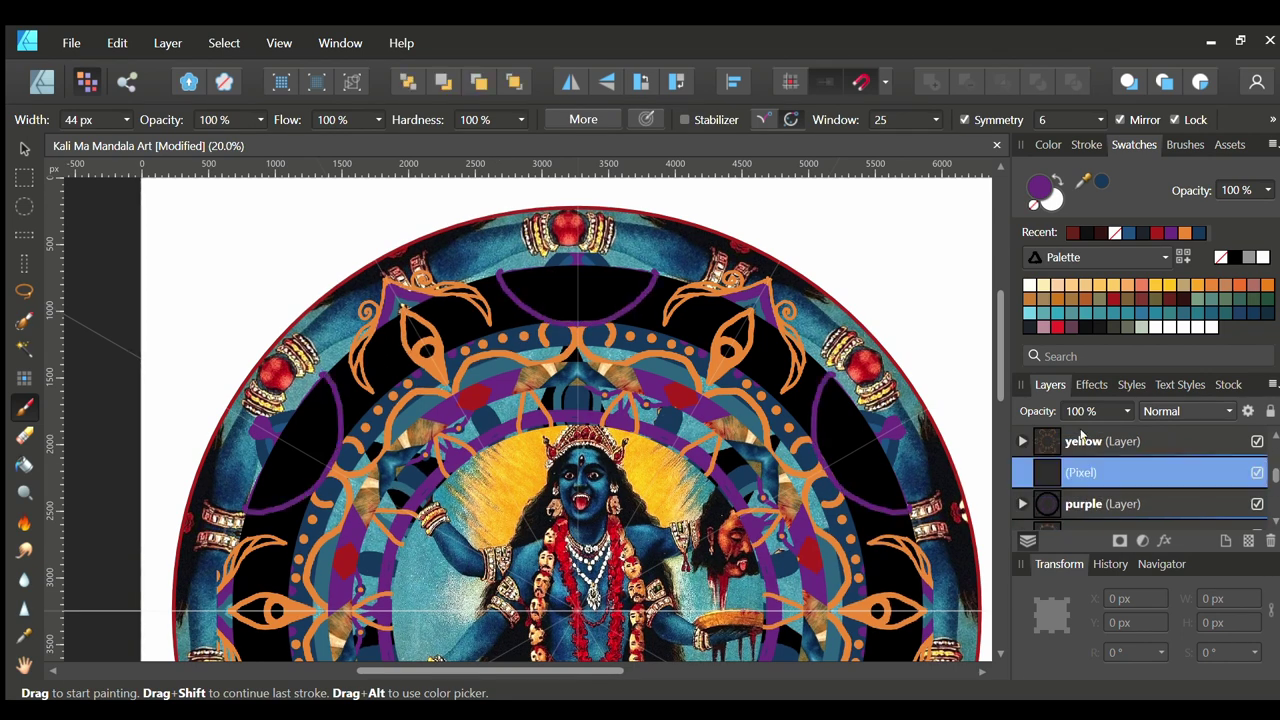
{"action": "left_click_drag", "start_coordinate": [576, 268], "coordinate": [603, 290]}
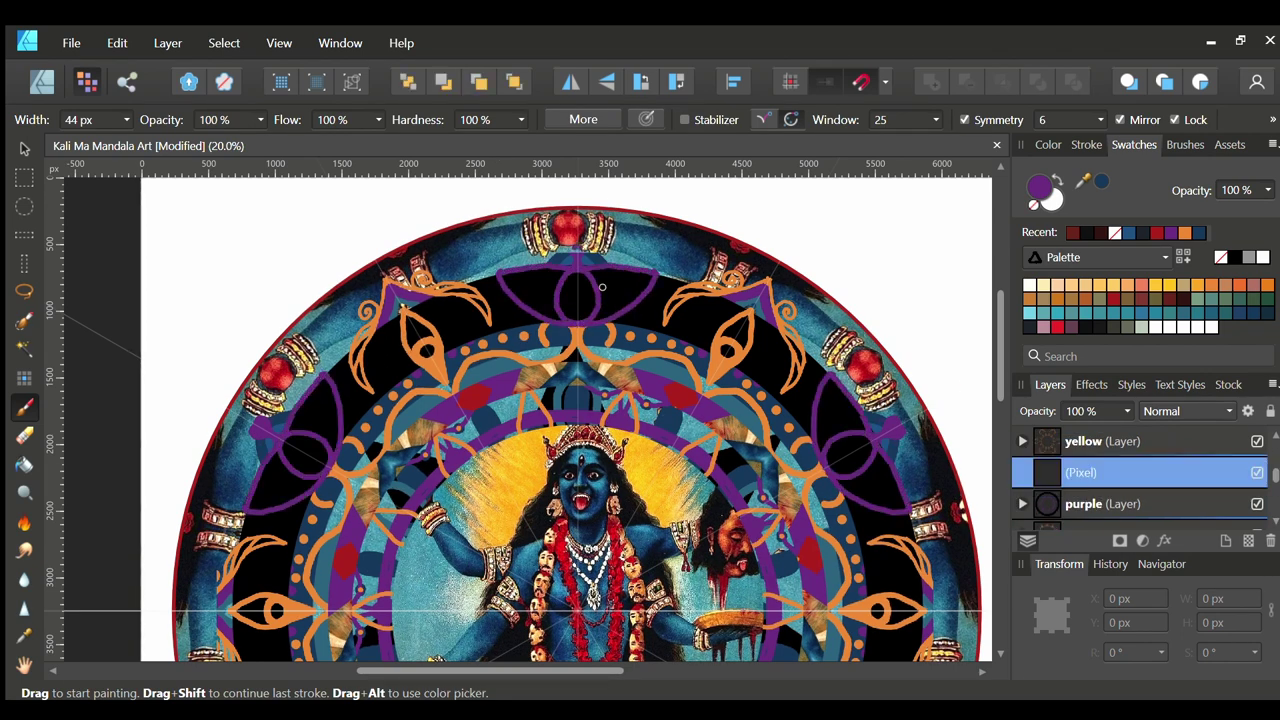
{"action": "left_click_drag", "start_coordinate": [510, 278], "coordinate": [525, 277]}
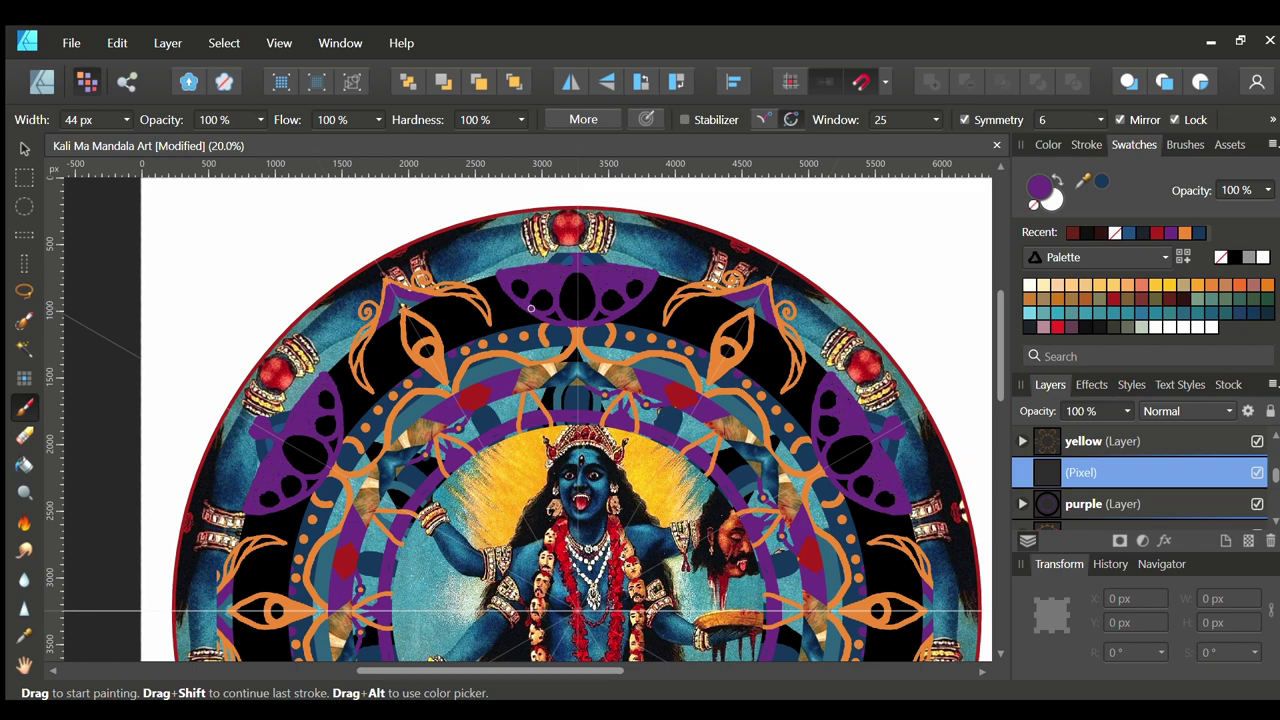
{"action": "key", "text": "h"}
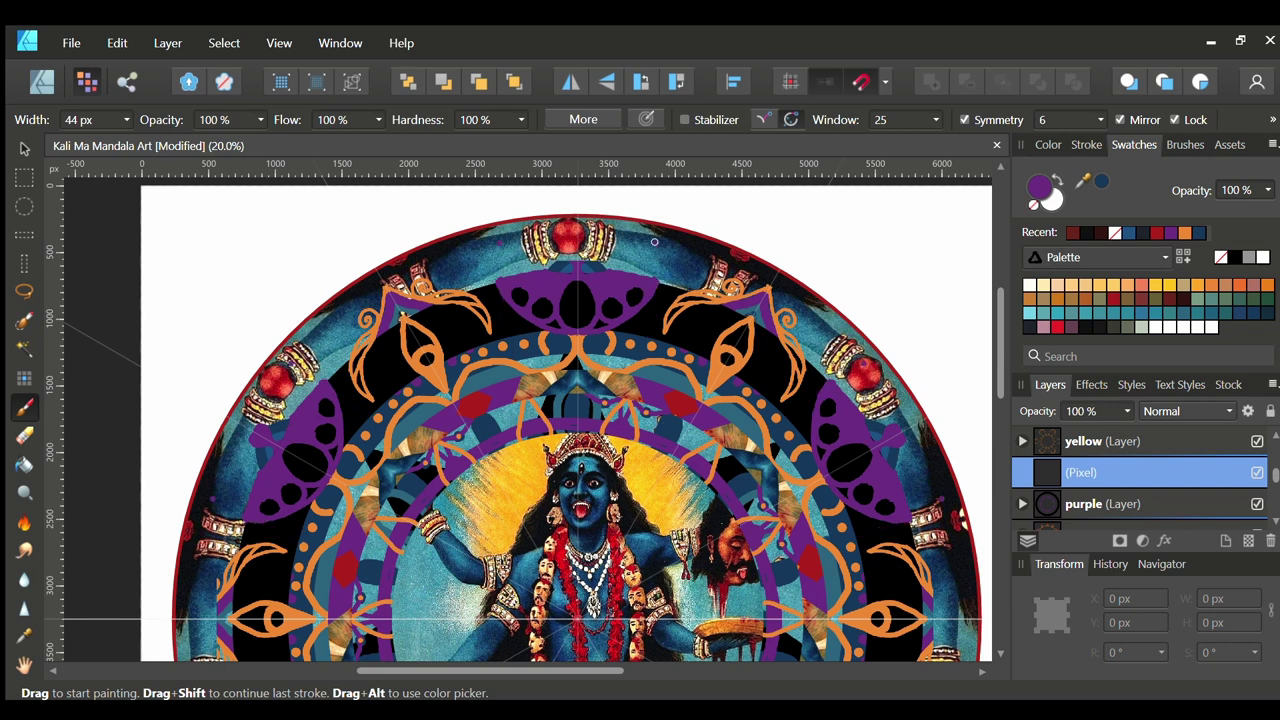
Move the purple painting's pixel layer into the purple layer above its Ellipse
{"action": "left_click", "coordinate": [1022, 504]}
{"action": "left_click", "coordinate": [1095, 474]}
{"action": "left_click_drag", "start_coordinate": [1067, 432], "coordinate": [1095, 474]}
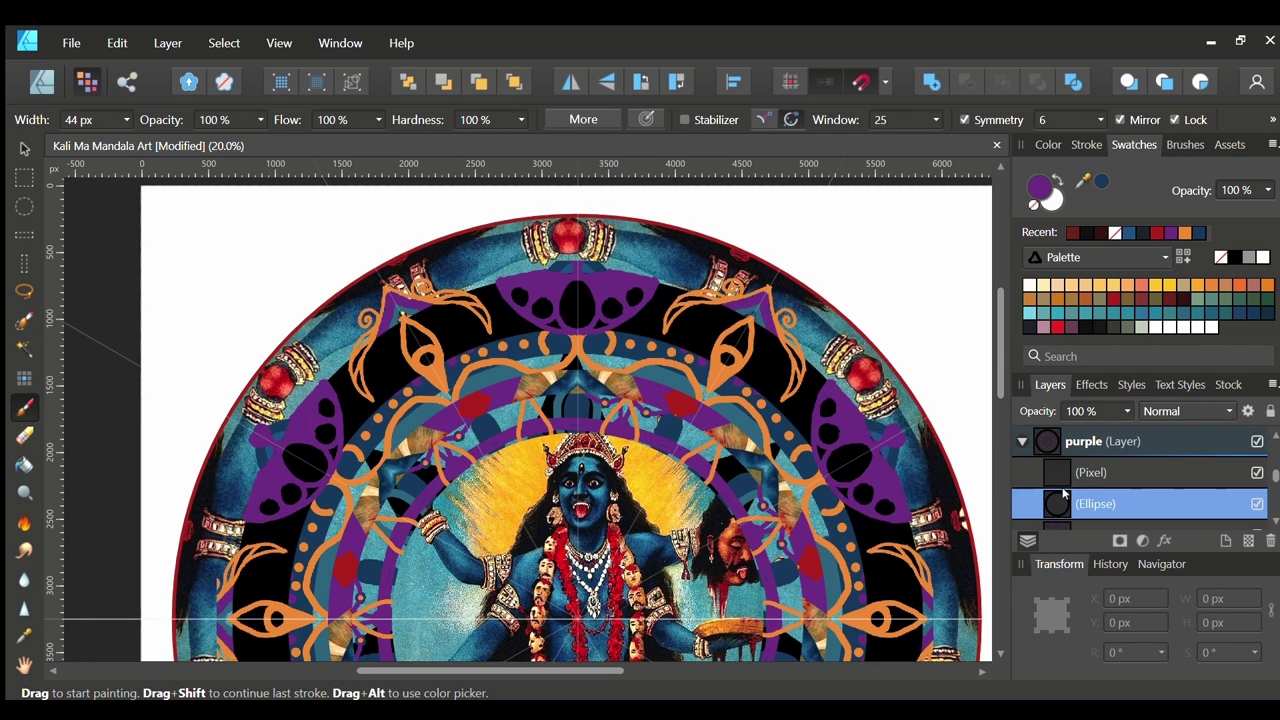
{"action": "left_click", "coordinate": [1080, 472]}
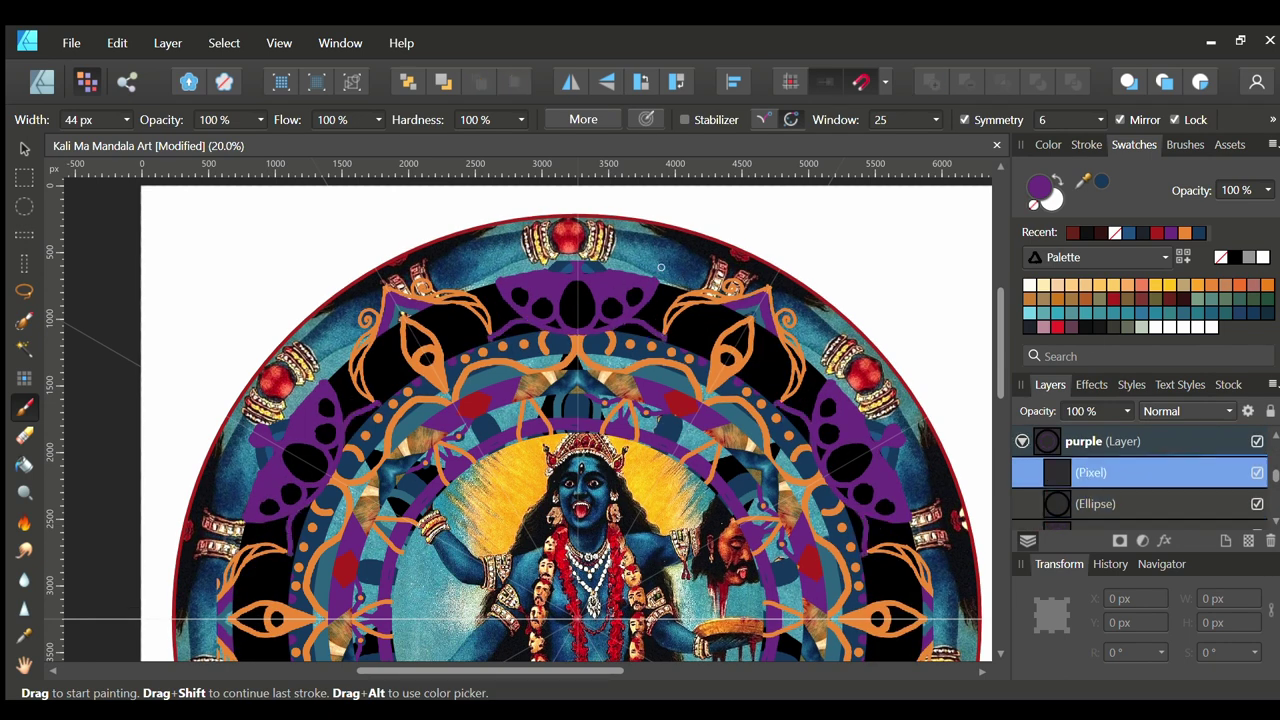